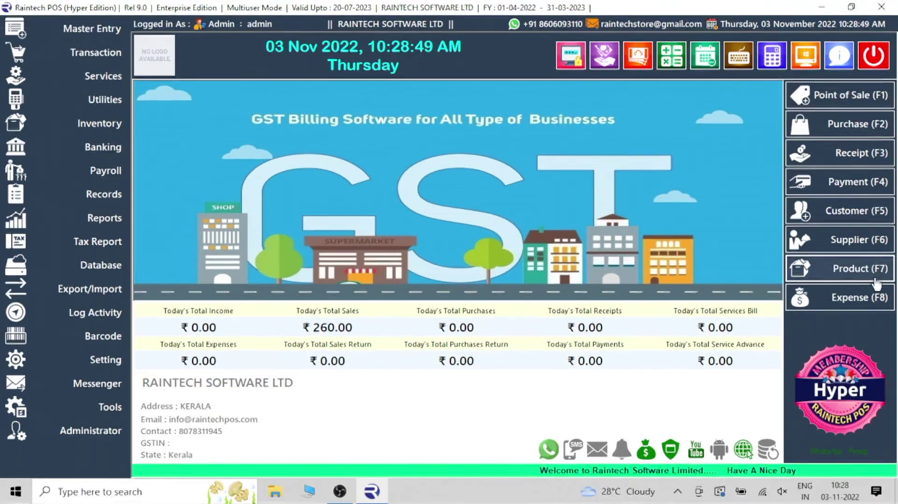
Start a new product entry named RODE MIC and open the new-category window.
click(854, 245)
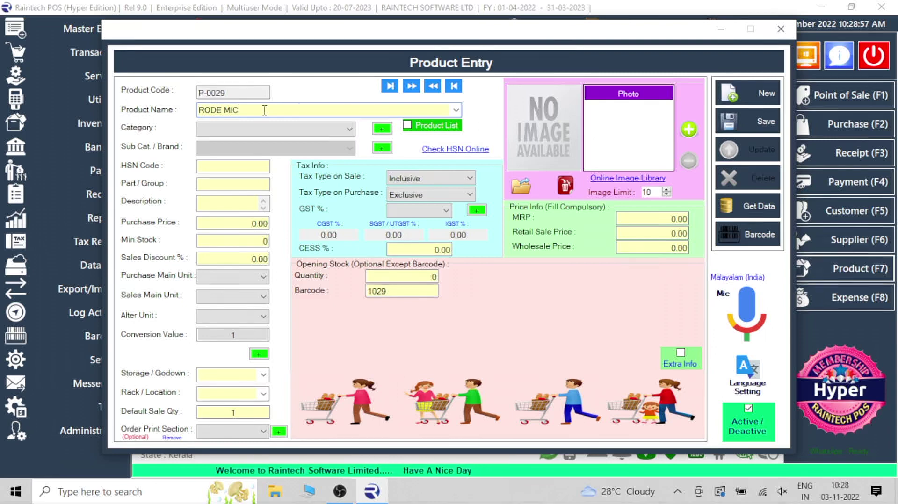
click(288, 133)
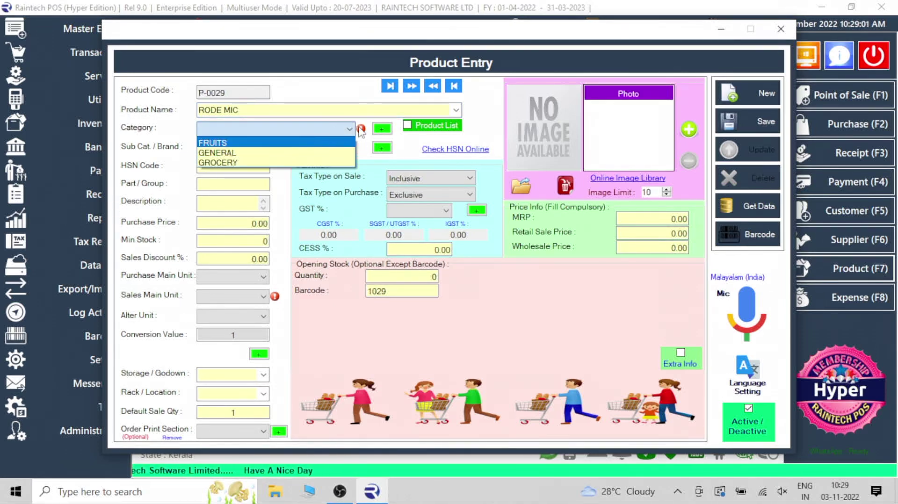
click(371, 123)
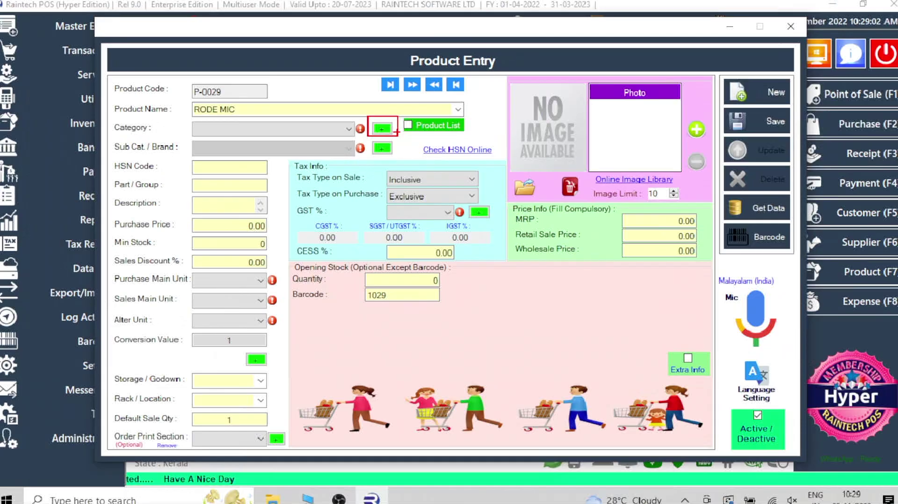
click(394, 140)
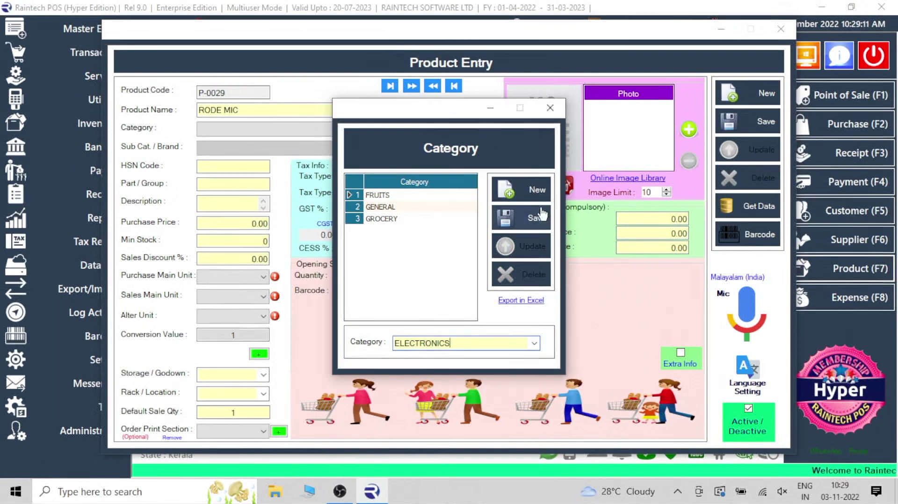
Save ELECTRONICS as a new product category.
click(521, 218)
click(475, 293)
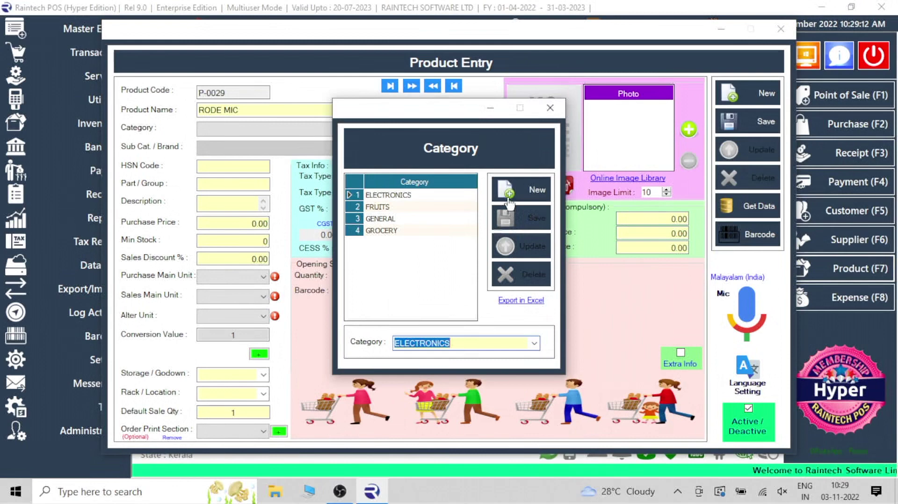
click(550, 108)
Add RODE as a new brand under the ELECTRONICS category.
click(382, 149)
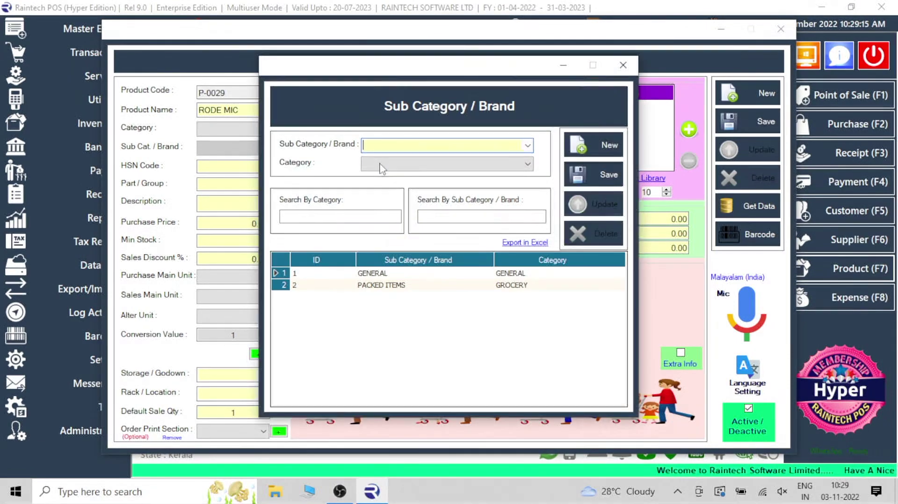
text(RODE)
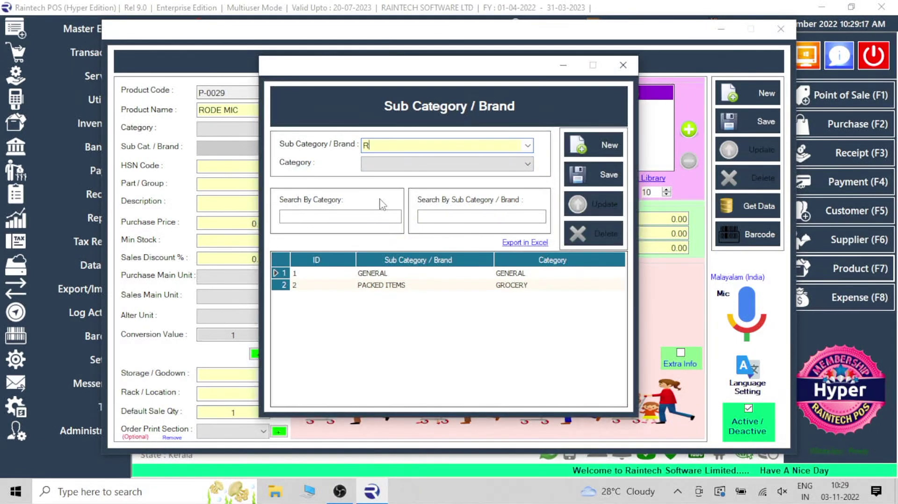
click(418, 167)
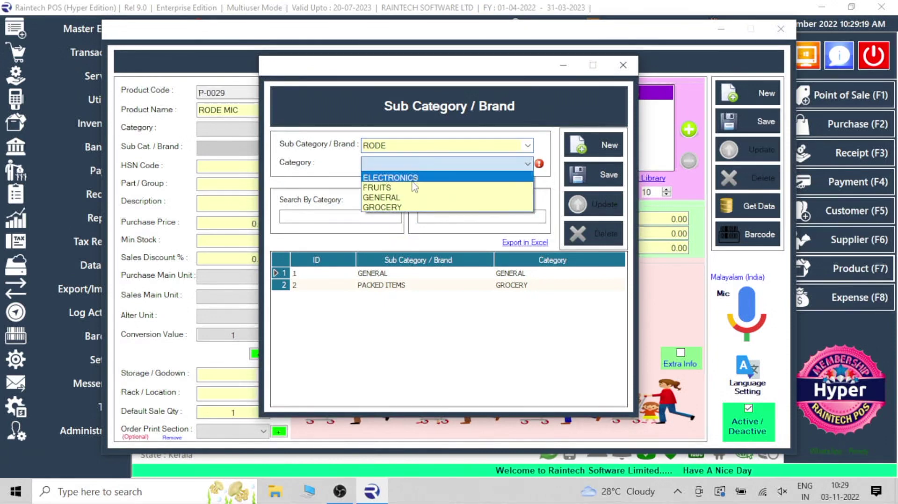
click(407, 179)
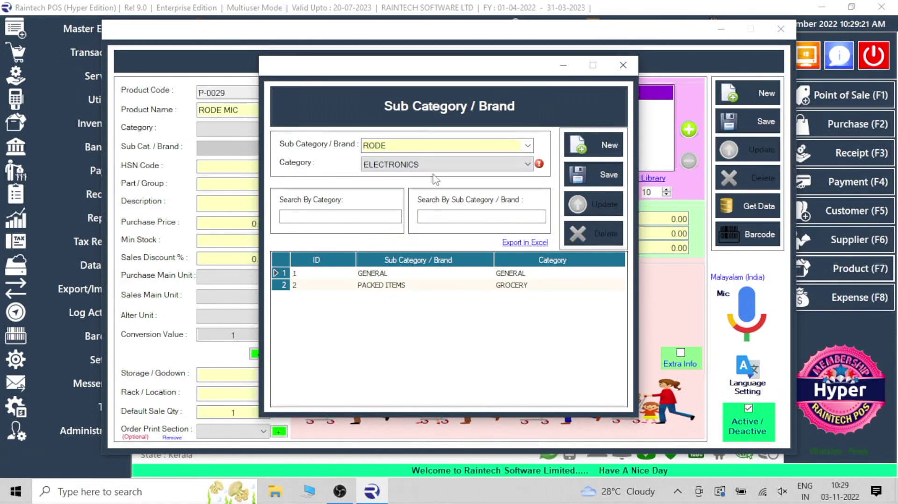
click(601, 176)
click(504, 292)
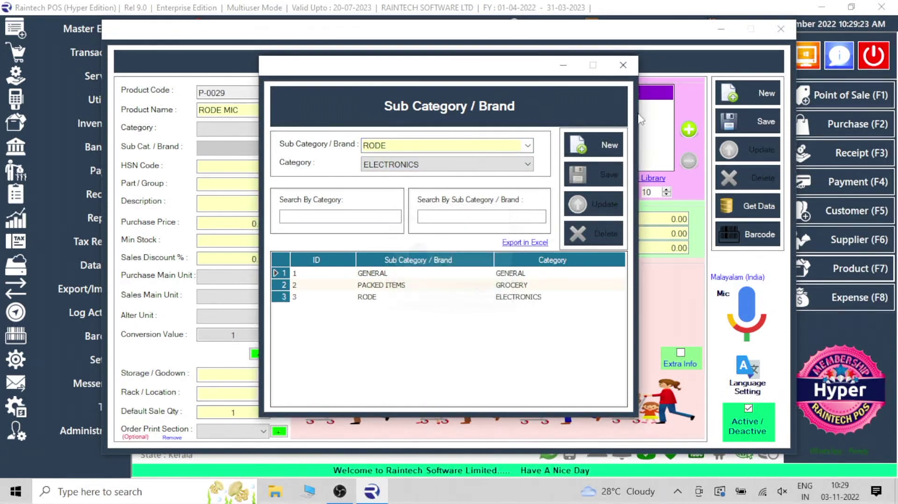
click(623, 65)
click(304, 129)
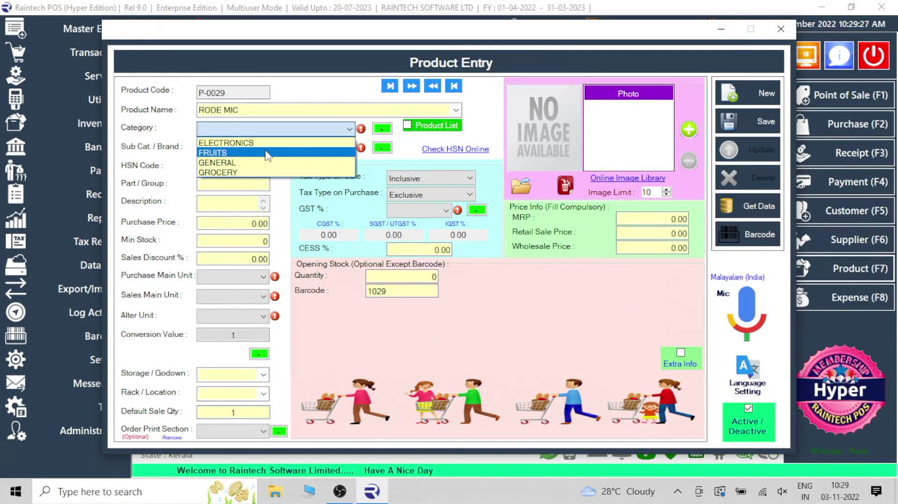
Give RODE MIC category ELECTRONICS, brand RODE and purchase price 100.
click(255, 142)
click(255, 148)
click(250, 157)
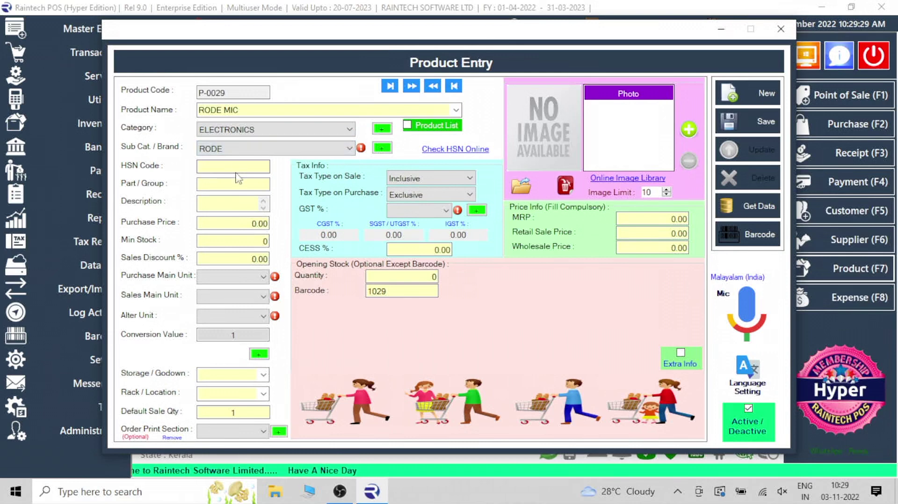
click(257, 224)
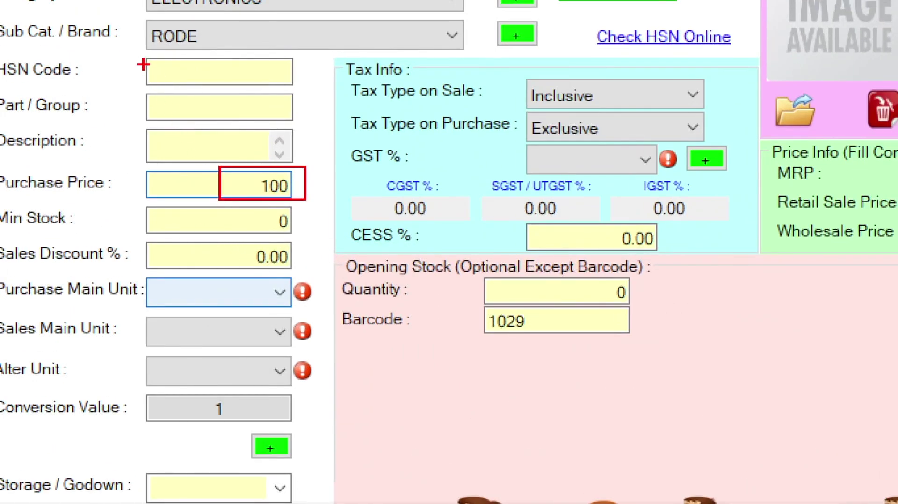
drag(151, 68, 309, 161)
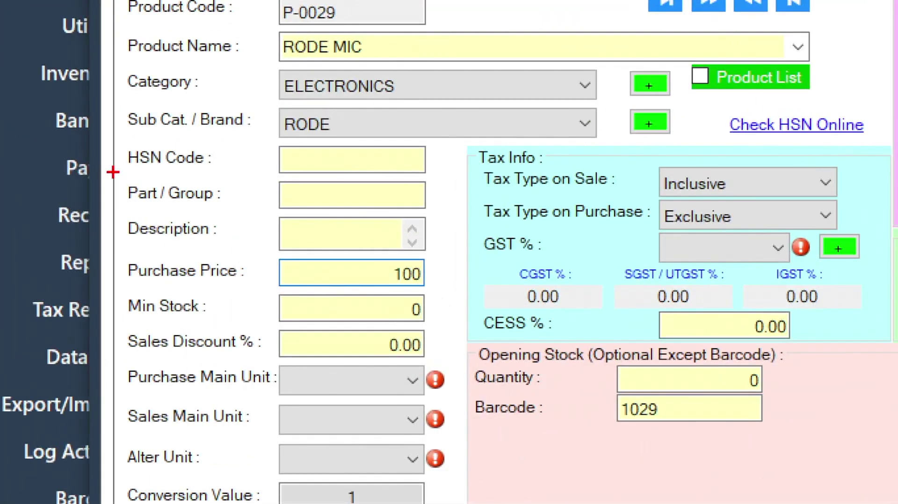
mouse_move(178, 180)
mouse_down()
mouse_move(296, 234)
mouse_move(447, 256)
mouse_up()
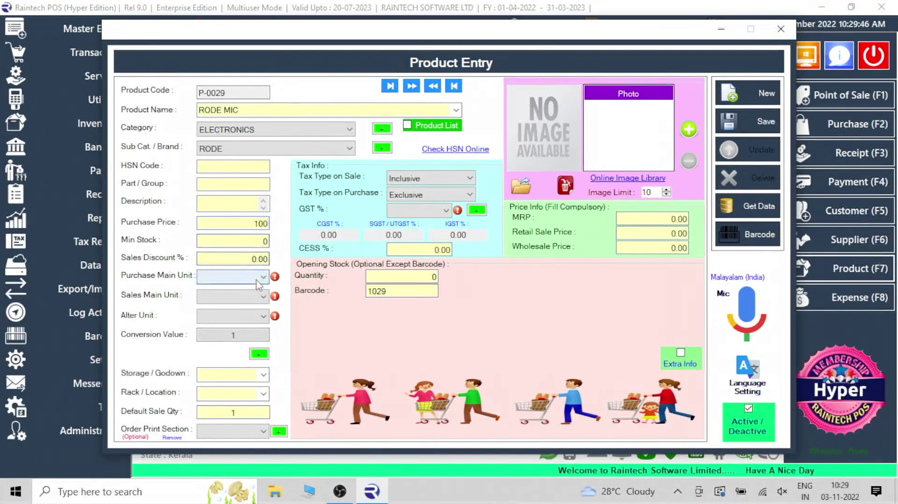
Set RODE MIC's purchase unit to PCS.
click(371, 380)
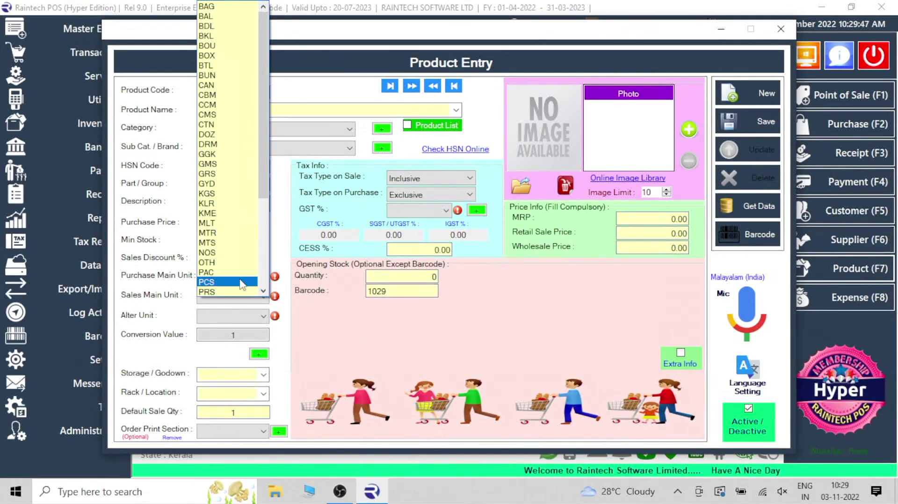
click(242, 283)
click(246, 276)
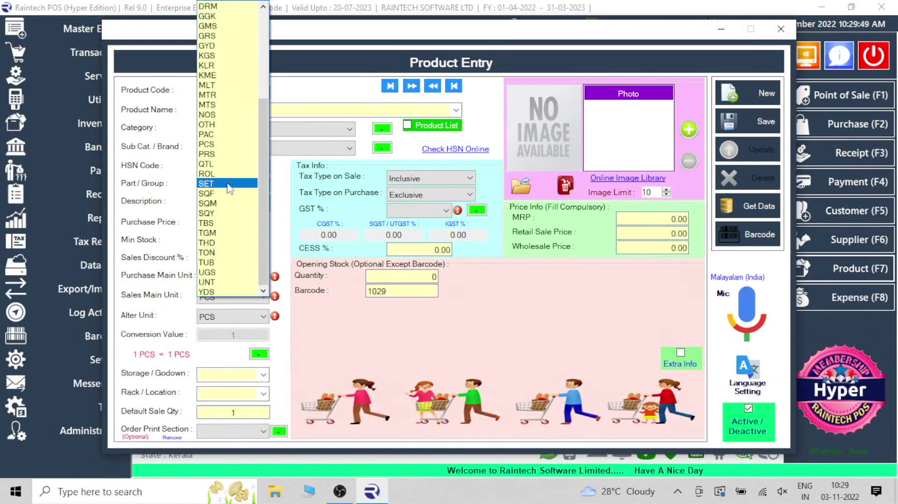
click(267, 151)
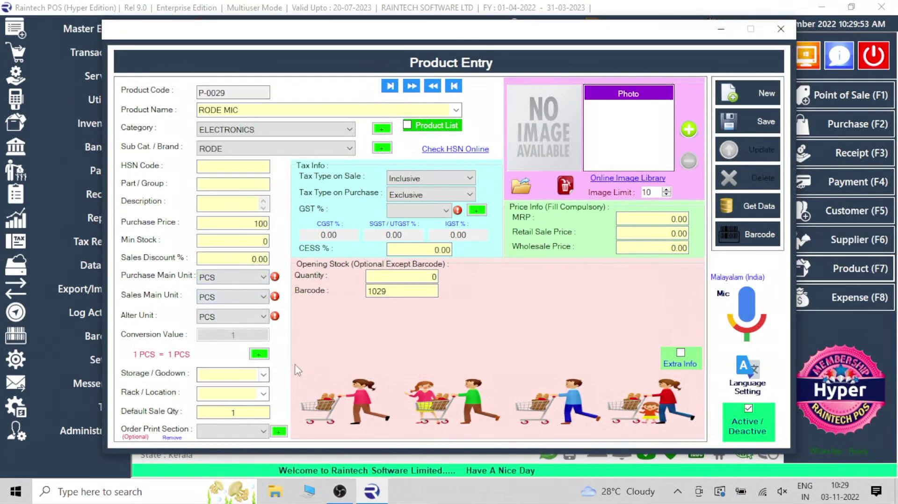
Enter an opening stock quantity of 10 for RODE MIC.
click(421, 276)
text(10)
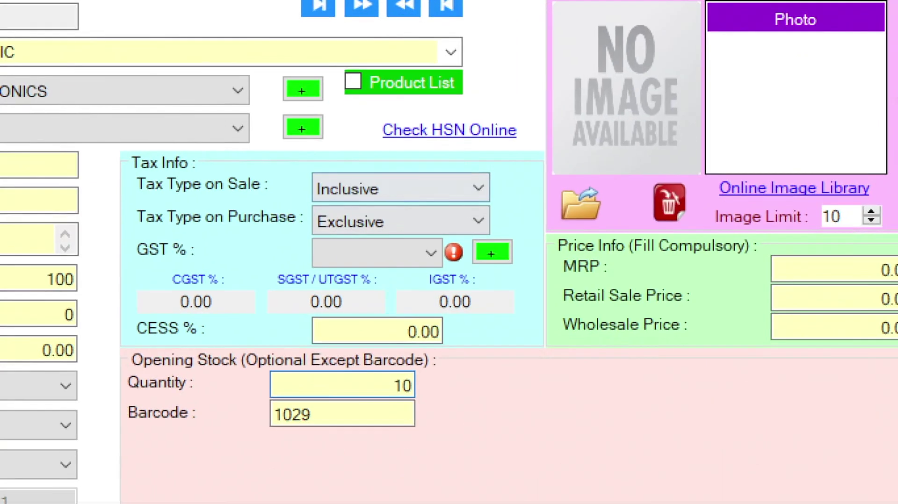
mouse_move(294, 150)
mouse_down()
mouse_move(472, 246)
mouse_move(497, 236)
mouse_up()
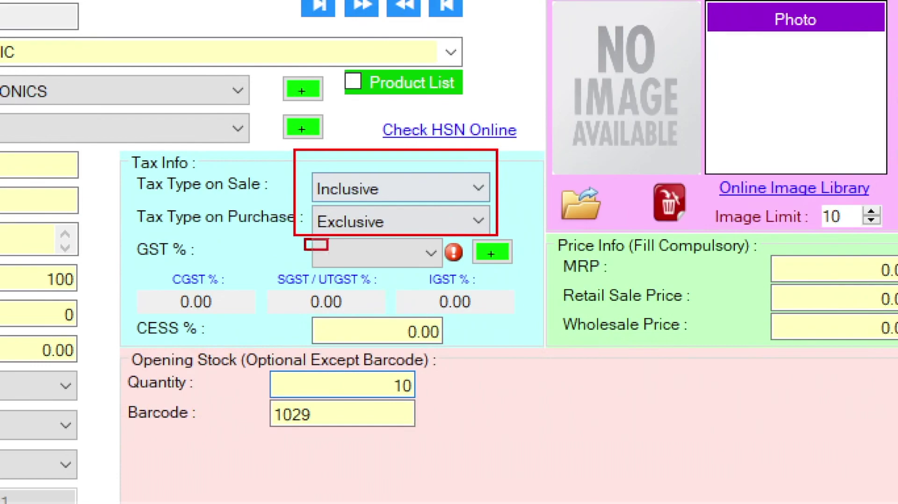
drag(328, 250, 527, 288)
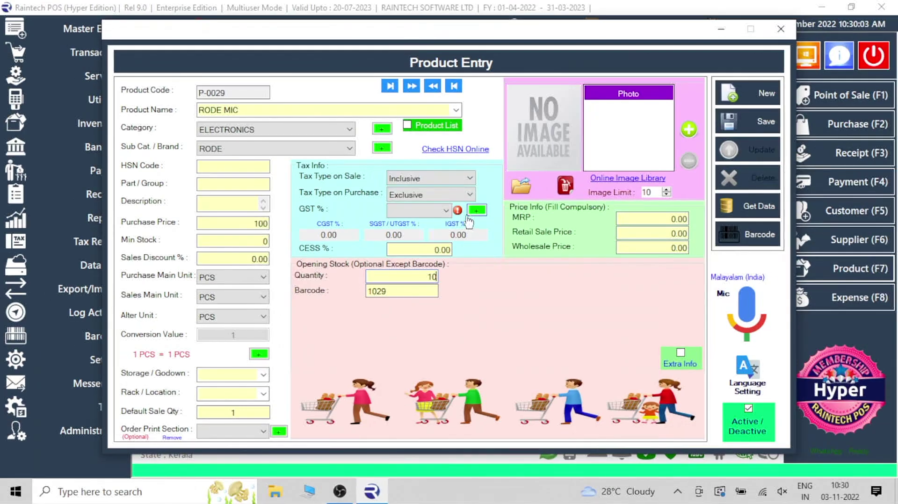
click(446, 210)
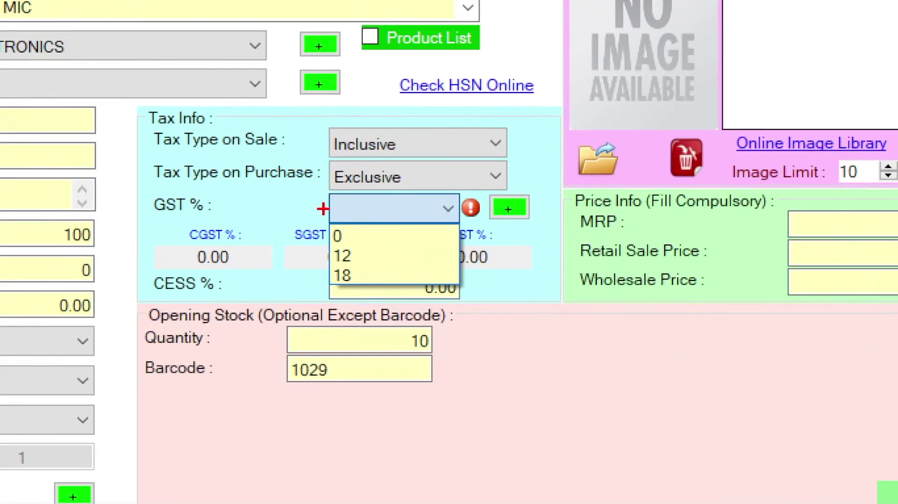
drag(318, 216, 370, 267)
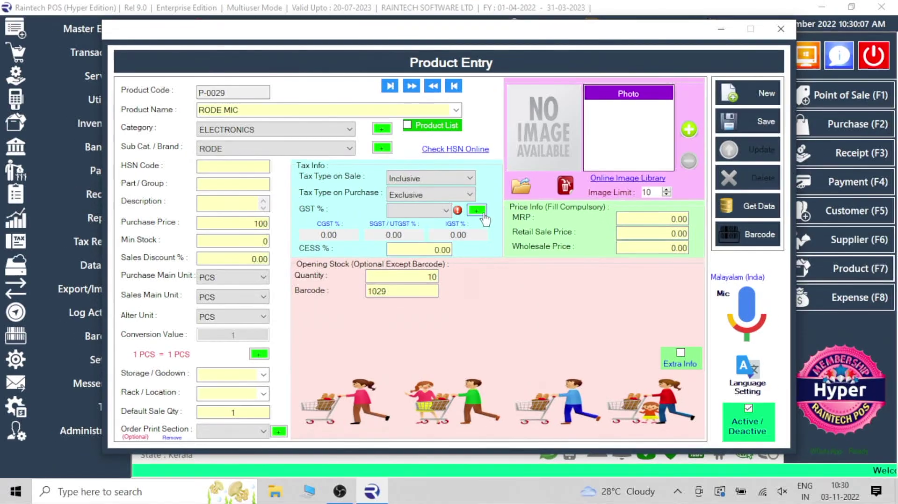
Add 28% as a new GST rate.
click(508, 208)
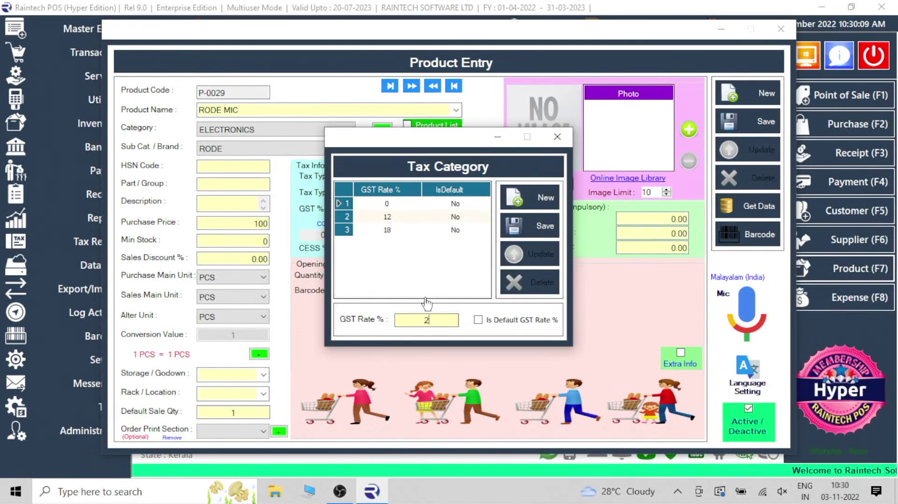
text(28)
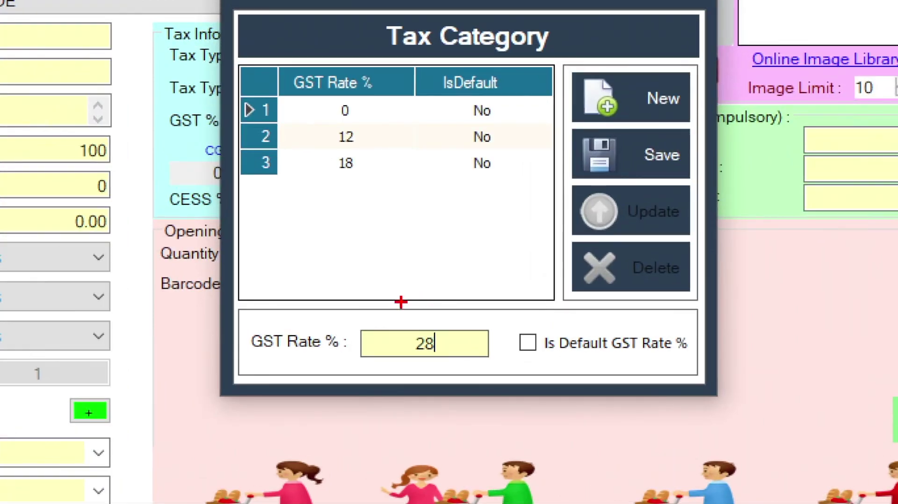
drag(397, 302, 454, 338)
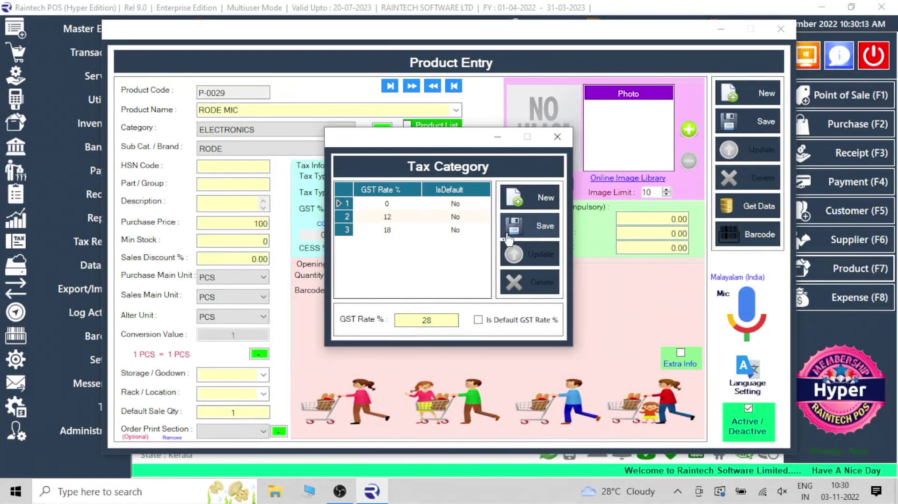
click(532, 225)
click(482, 292)
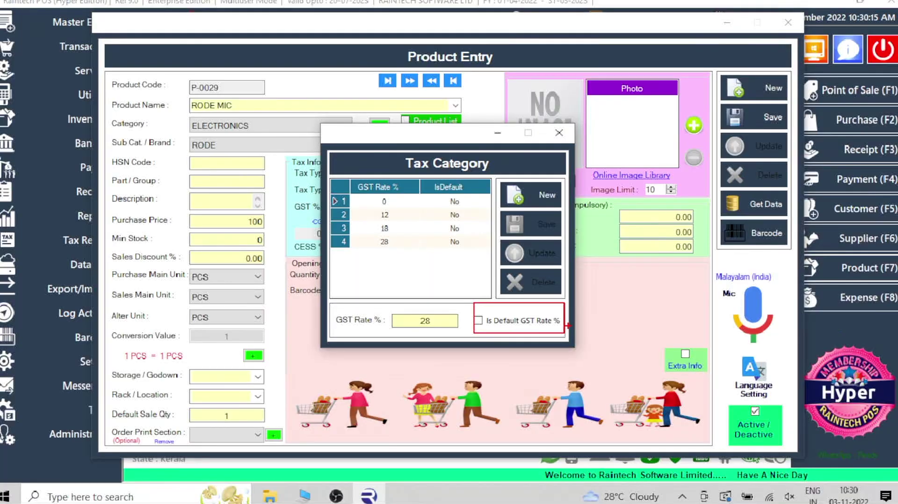
key(Escape)
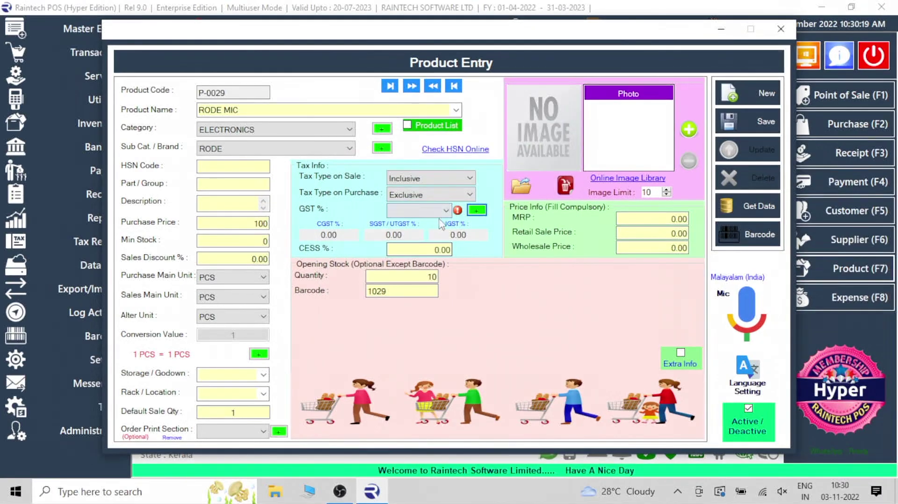
Give RODE MIC 18% GST, MRP 500, retail price 450 and wholesale price 300.
click(424, 211)
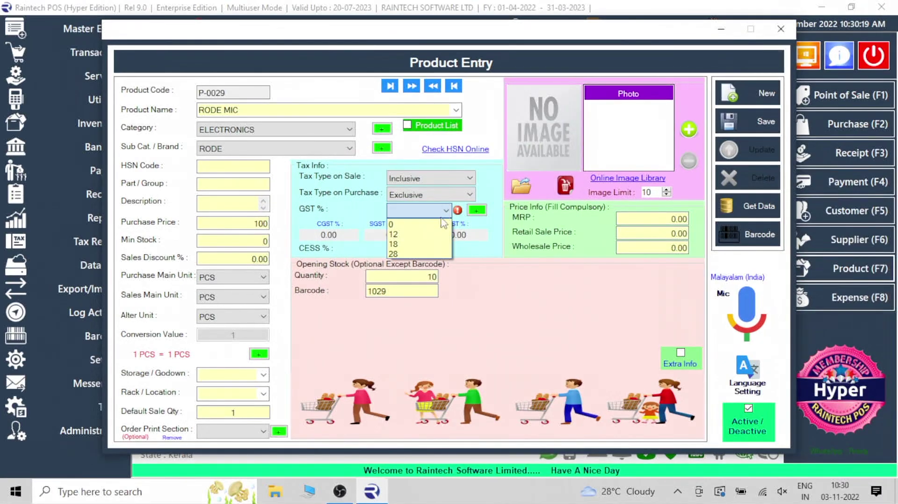
click(421, 244)
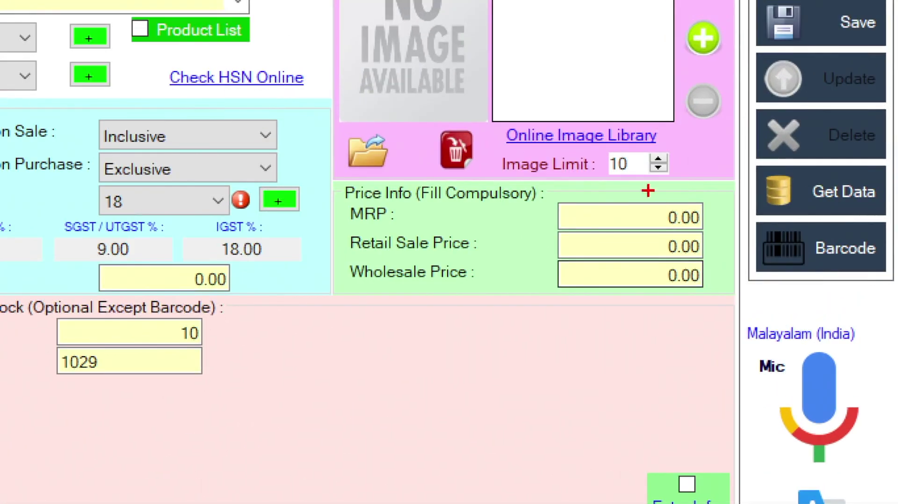
drag(648, 190, 722, 307)
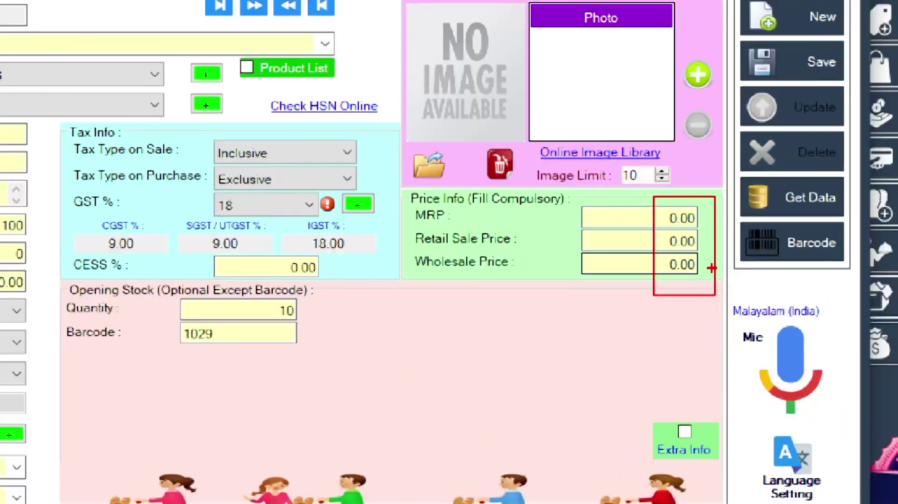
key(Escape)
text(5)
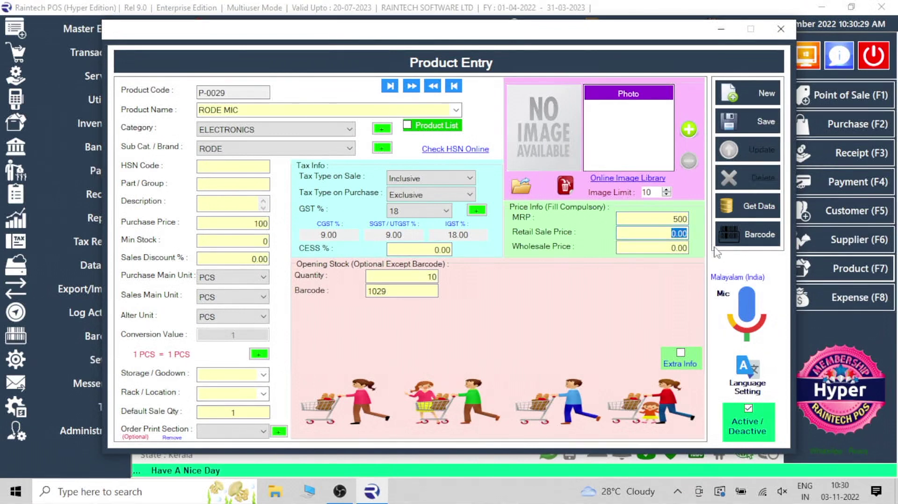
text(0)
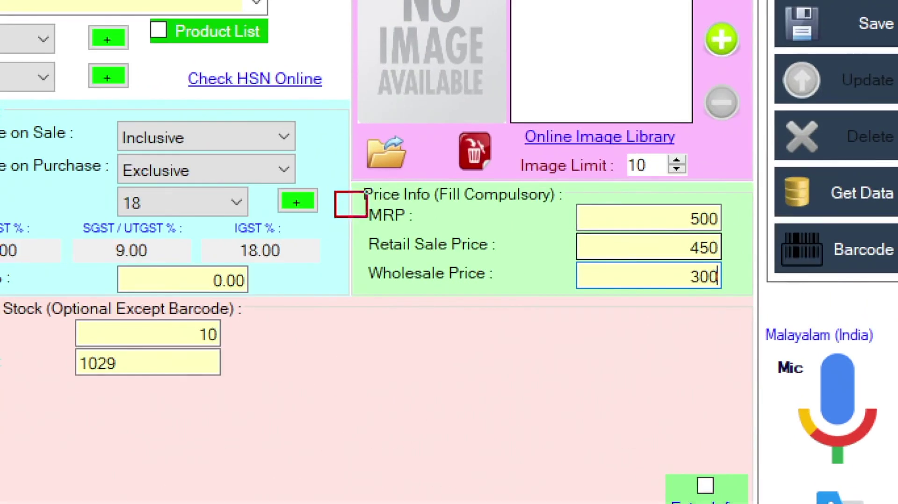
mouse_move(367, 218)
mouse_down()
mouse_move(662, 300)
mouse_move(761, 303)
mouse_up()
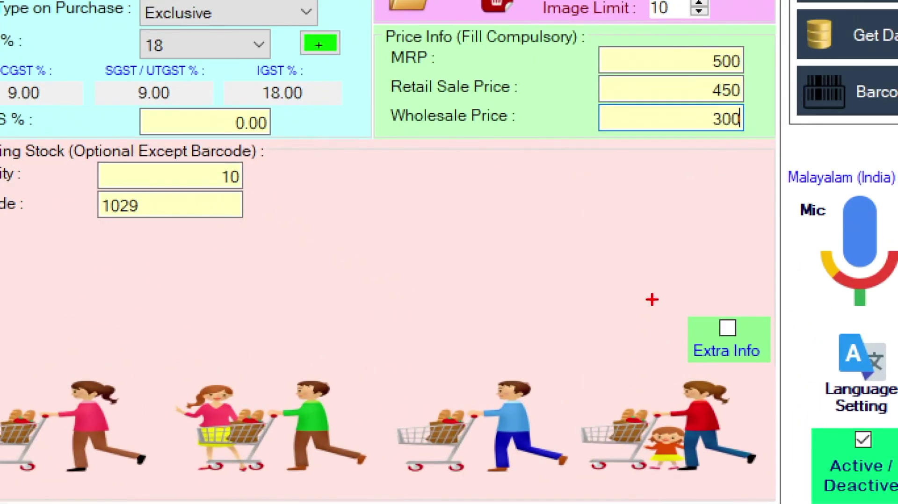
drag(651, 332, 706, 373)
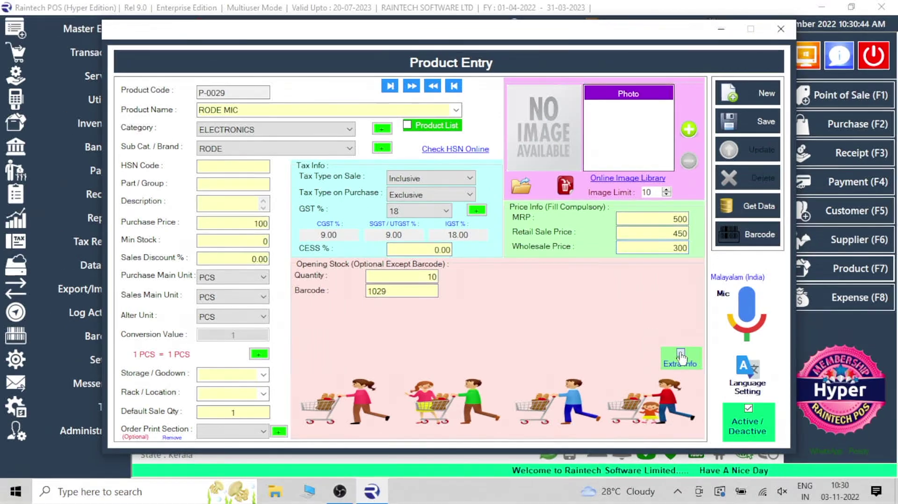
click(728, 328)
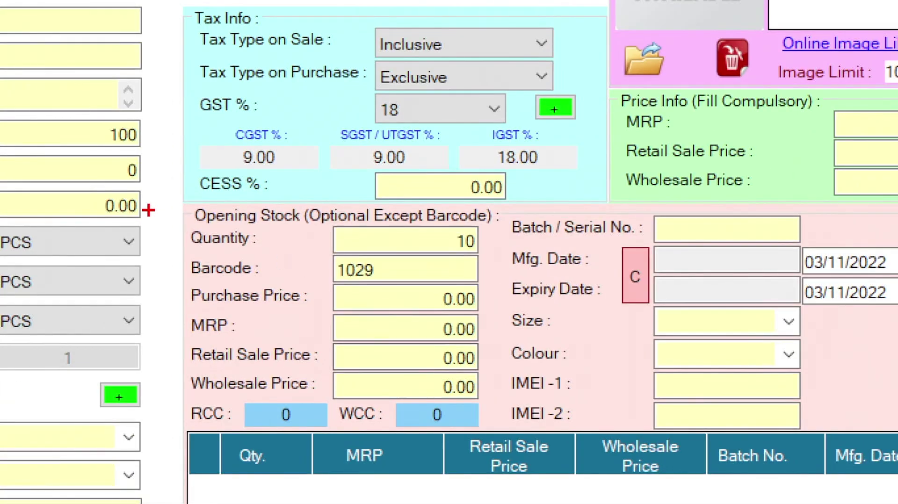
mouse_move(149, 210)
mouse_down()
mouse_move(215, 327)
mouse_move(294, 381)
mouse_move(409, 437)
mouse_move(543, 461)
mouse_move(692, 463)
mouse_move(846, 437)
mouse_up()
mouse_move(477, 298)
mouse_down()
mouse_move(622, 363)
mouse_move(837, 377)
mouse_up()
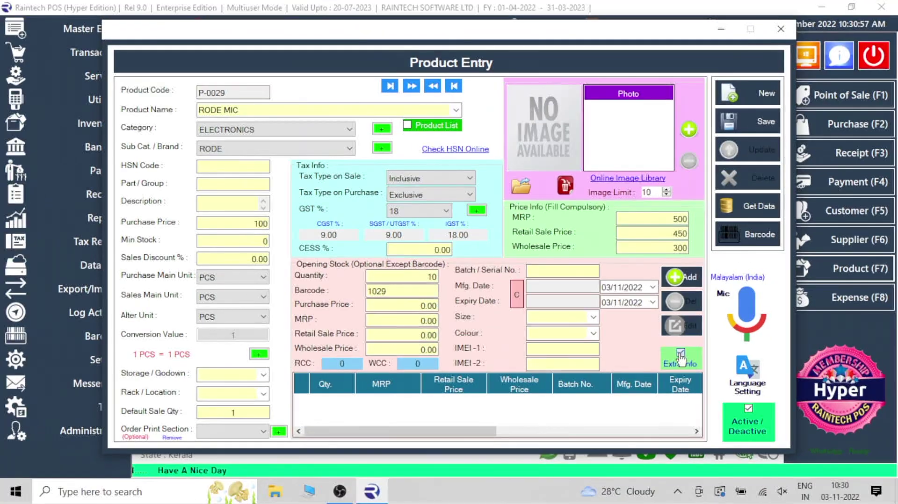
click(661, 368)
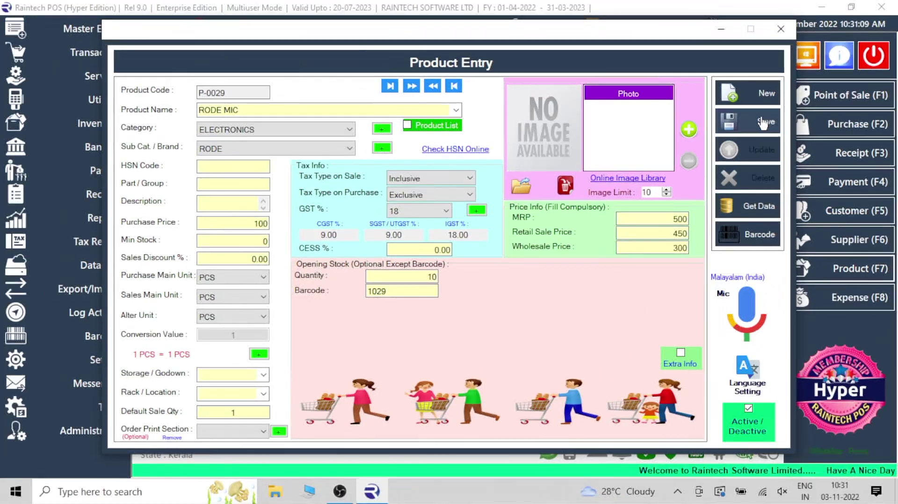
Save RODE MIC as product P-0029 and bring the saved record back.
click(790, 140)
click(485, 293)
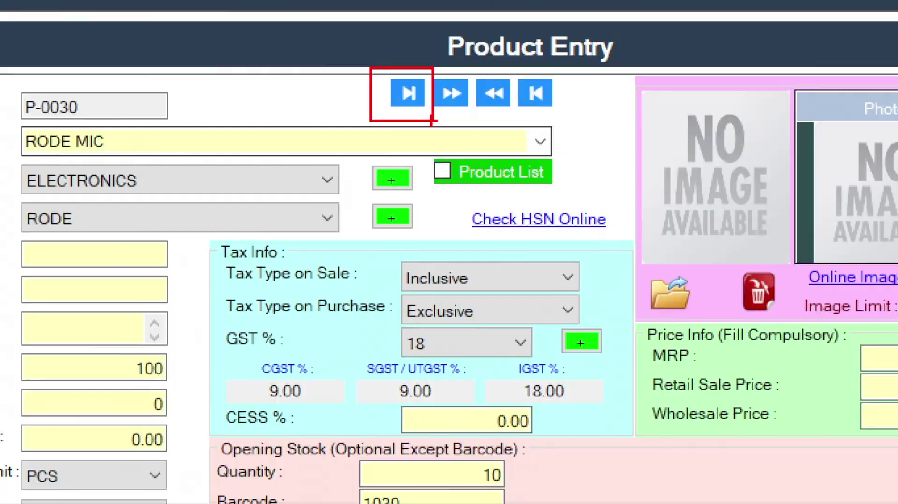
click(407, 93)
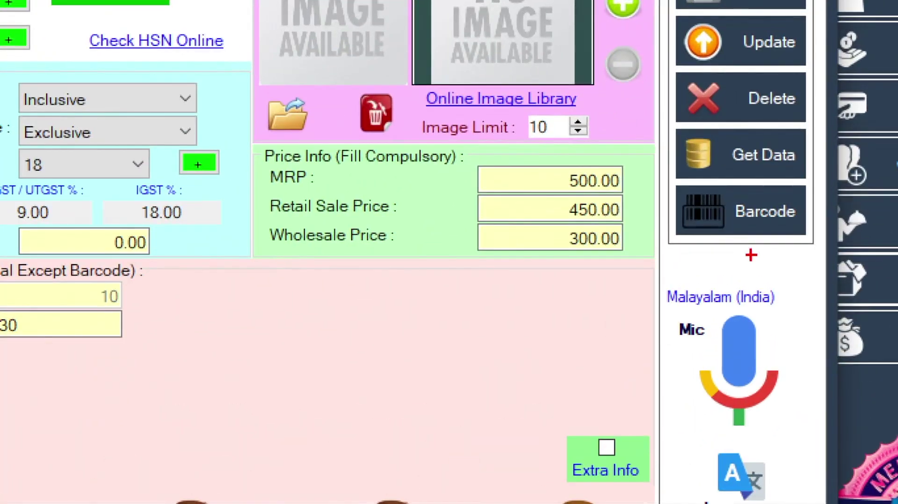
Open barcode label printing for RODE MIC (P-0029, barcode 1029, quantity 10).
click(697, 208)
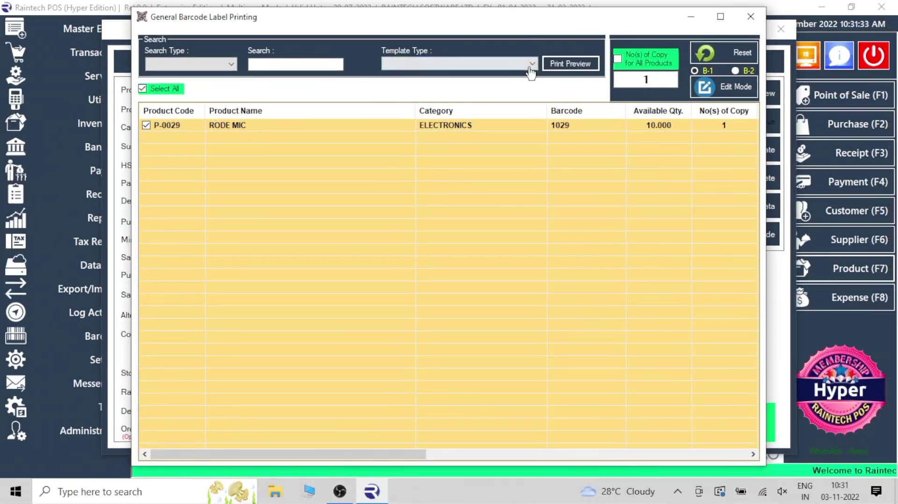
Preview the Barcode Customise Single label at 150% and 300% zoom.
click(560, 85)
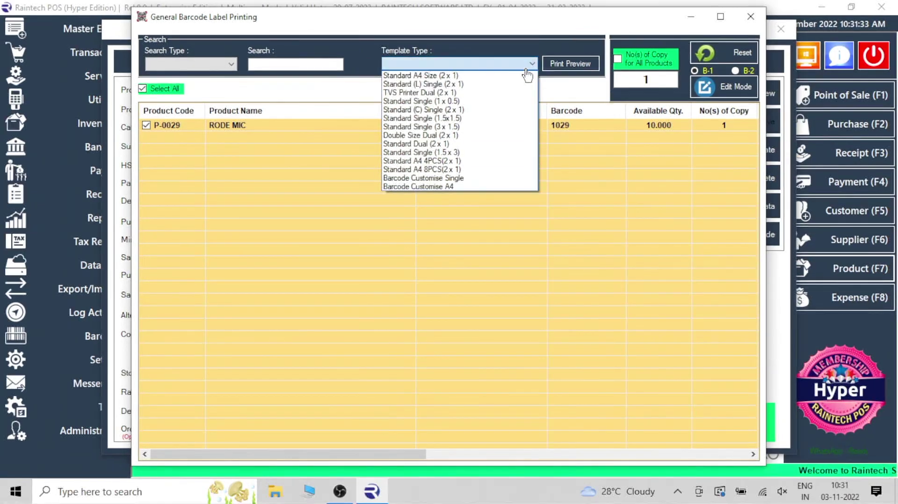
click(486, 179)
click(592, 67)
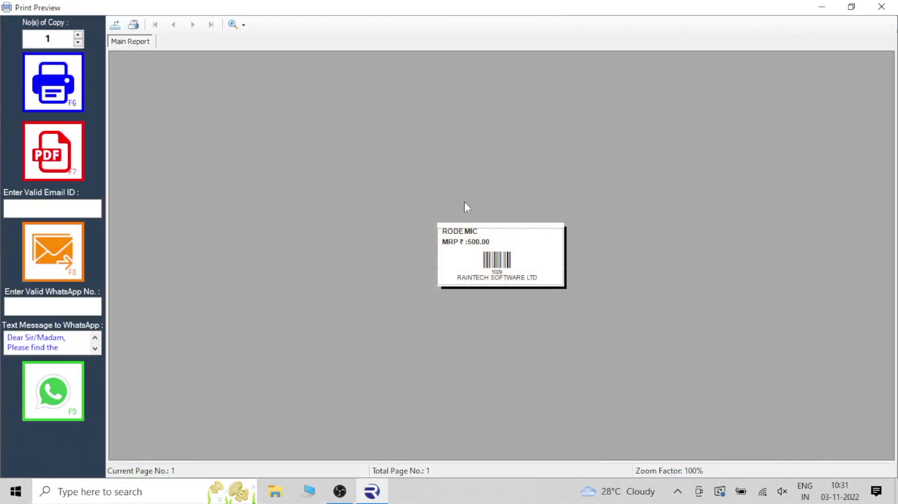
click(243, 24)
click(265, 113)
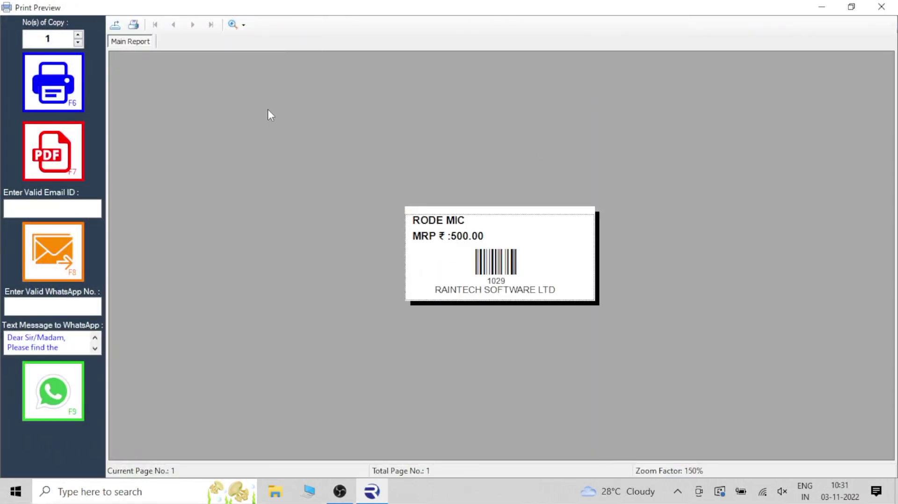
click(247, 28)
click(253, 87)
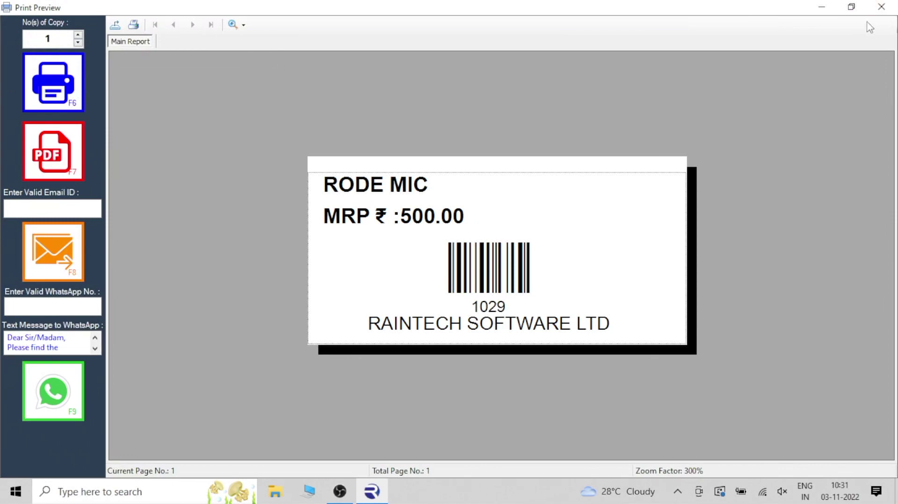
click(882, 7)
Preview the Double Size Dual (2 x 1) labels at 200% zoom.
click(526, 64)
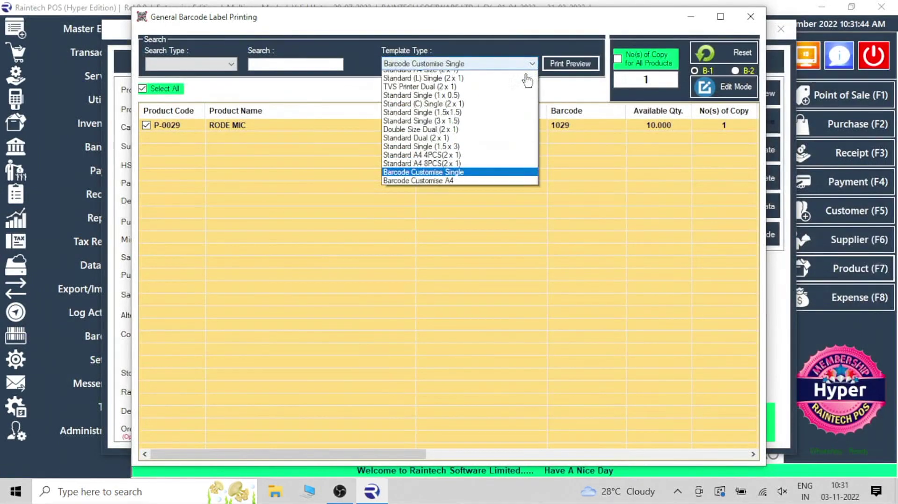
click(491, 137)
click(579, 65)
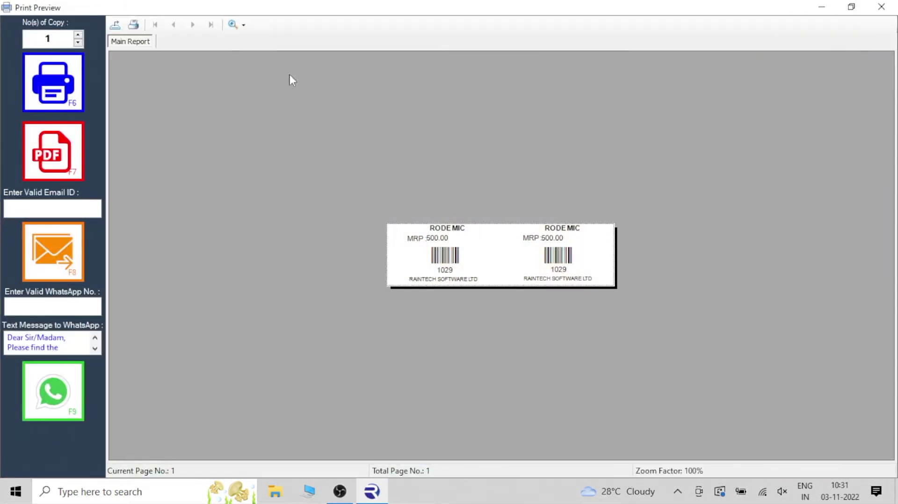
click(244, 28)
click(255, 97)
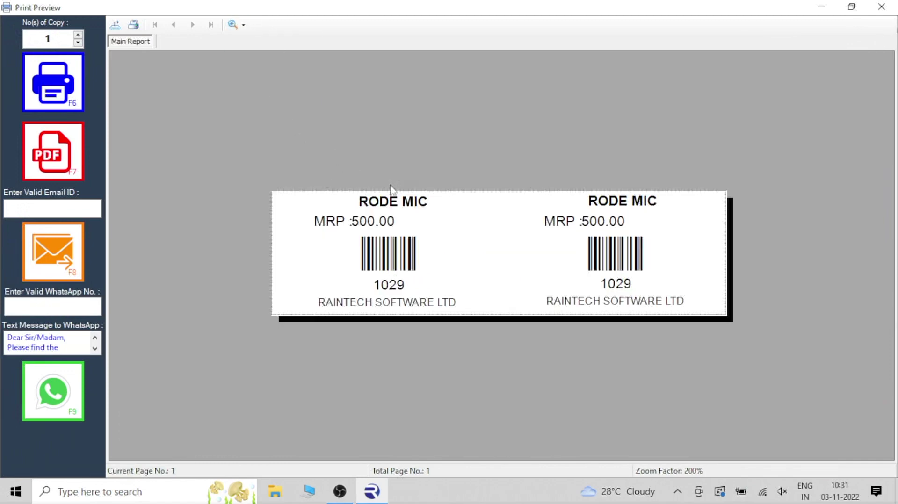
click(881, 8)
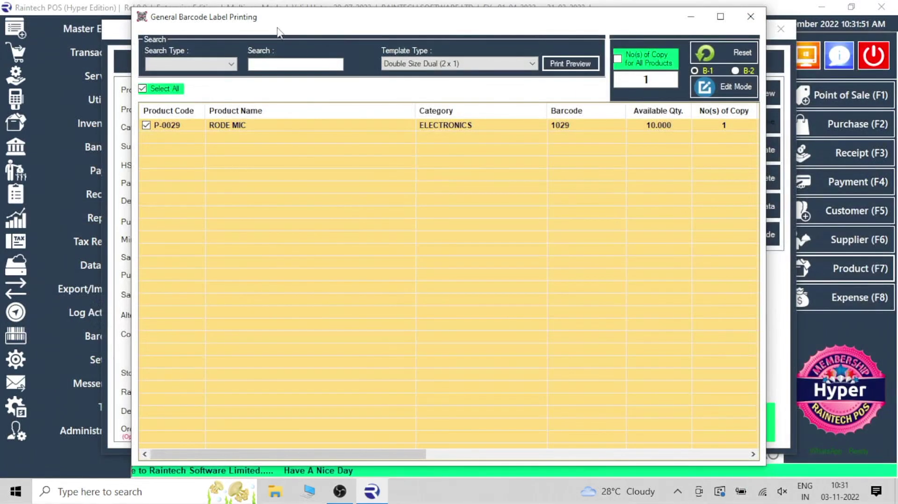
Switch to the Standard A4 Size (2 x 1) template and preview it.
click(532, 63)
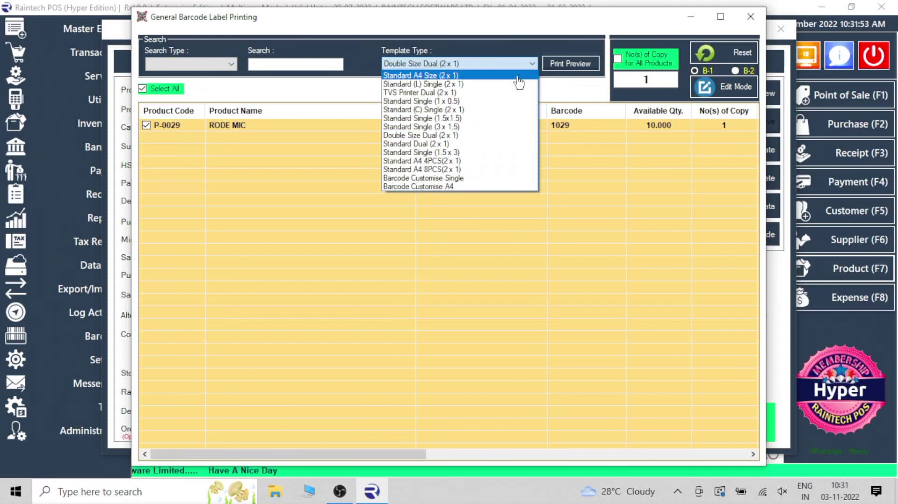
click(515, 75)
click(569, 65)
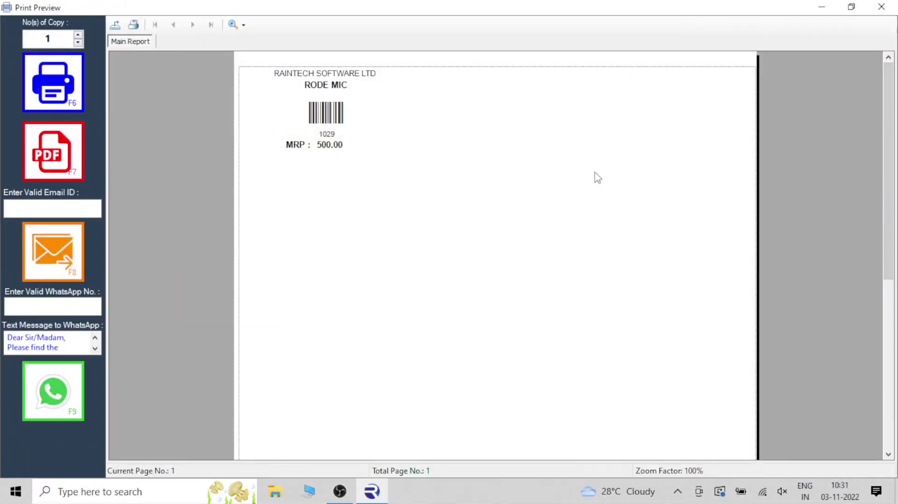
click(881, 7)
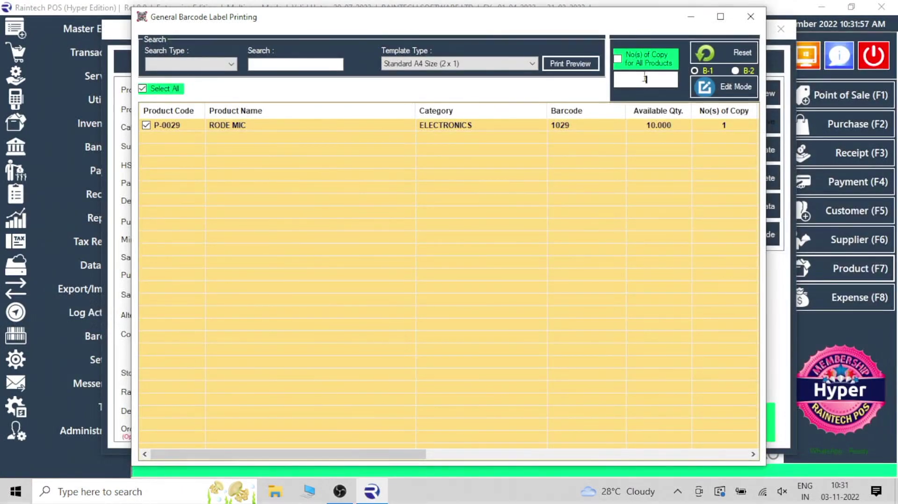
click(532, 64)
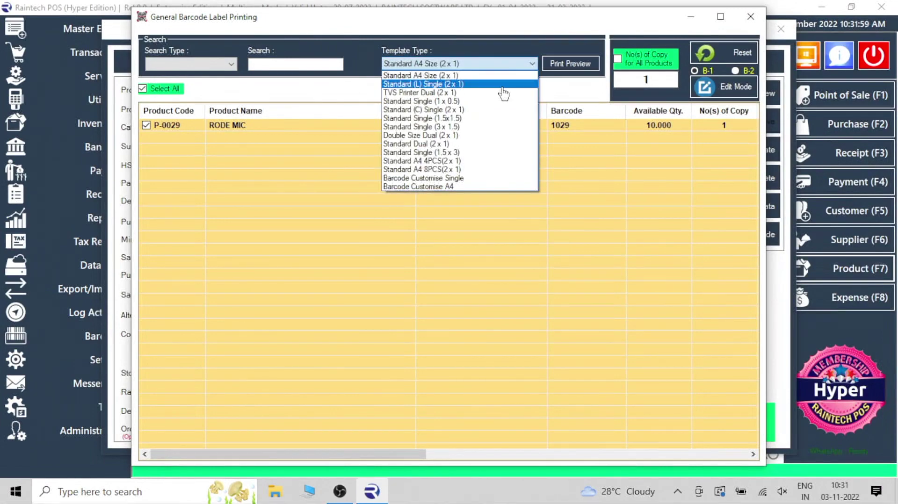
Preview the Standard (L) Single (2 x 1) and Standard Single (3 x 1.5) labels.
click(501, 83)
click(565, 64)
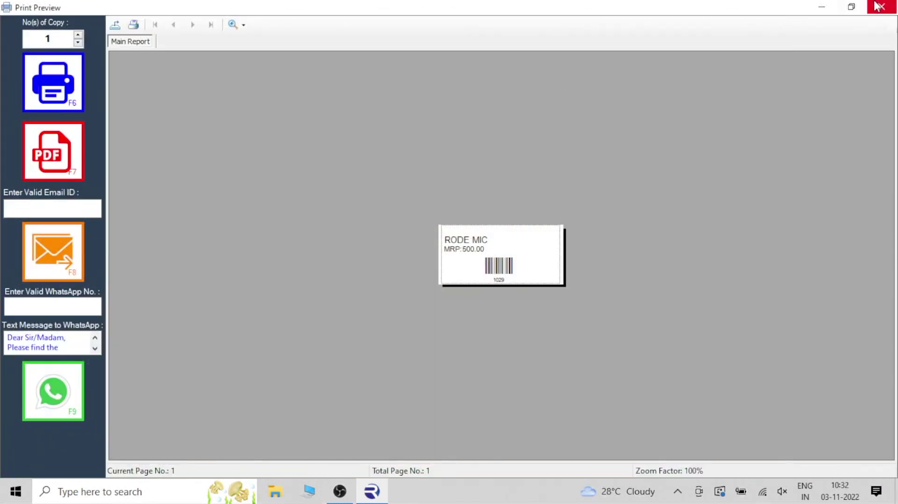
click(878, 5)
click(526, 64)
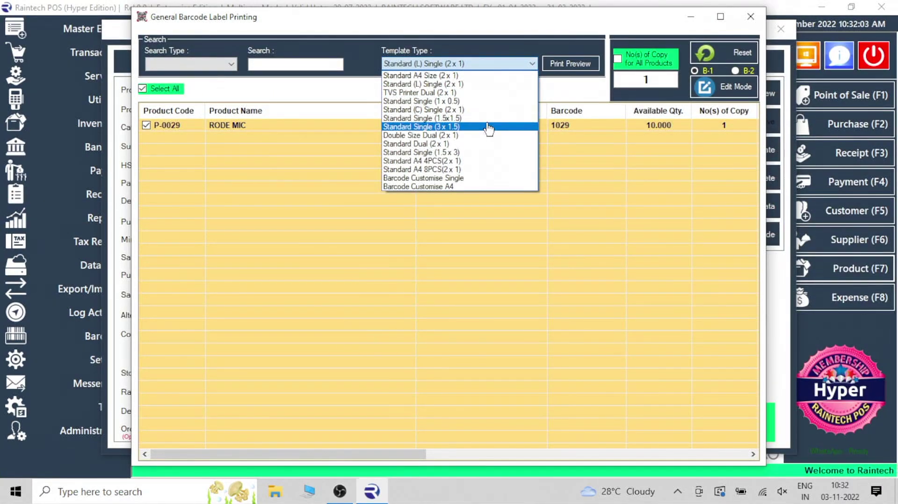
click(488, 127)
click(581, 69)
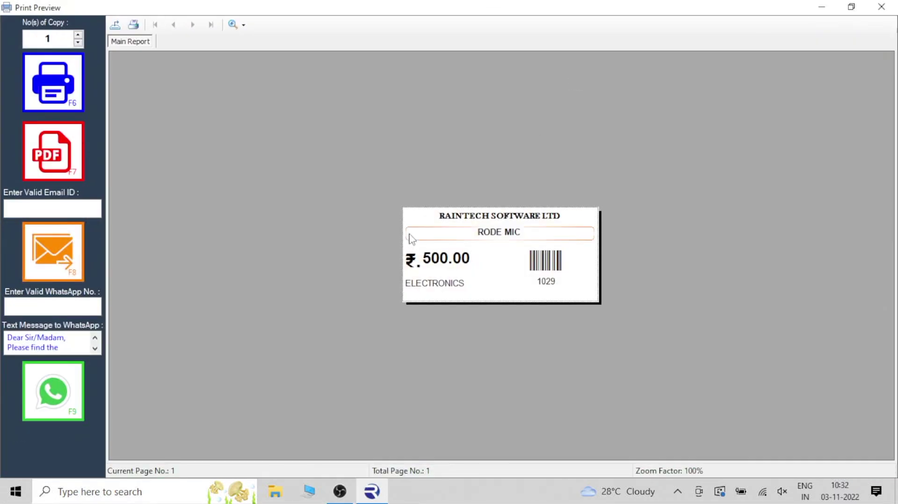
click(881, 6)
Preview the Standard A4 4PCS sheet, then the Barcode Customise Single label.
click(529, 64)
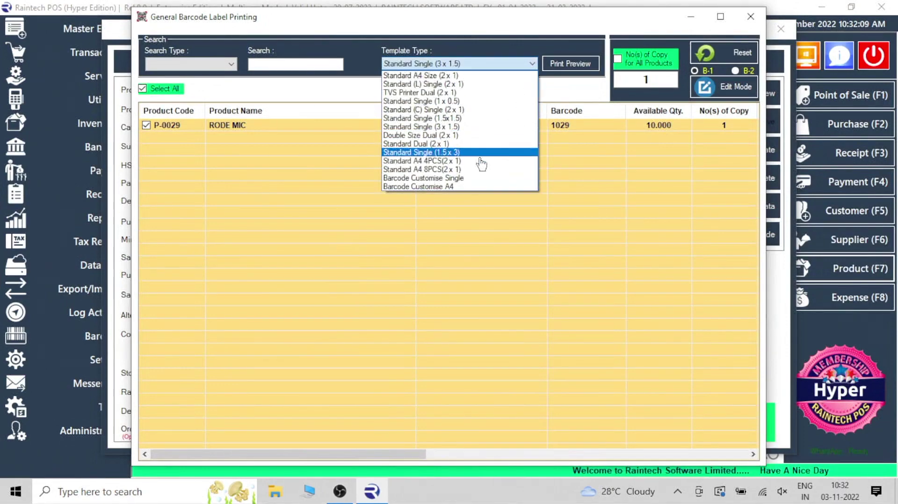
click(475, 161)
click(557, 65)
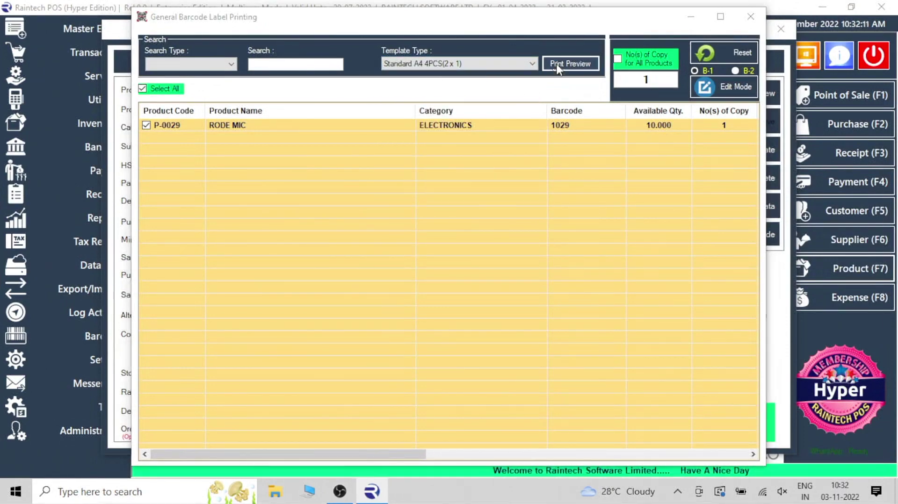
click(878, 6)
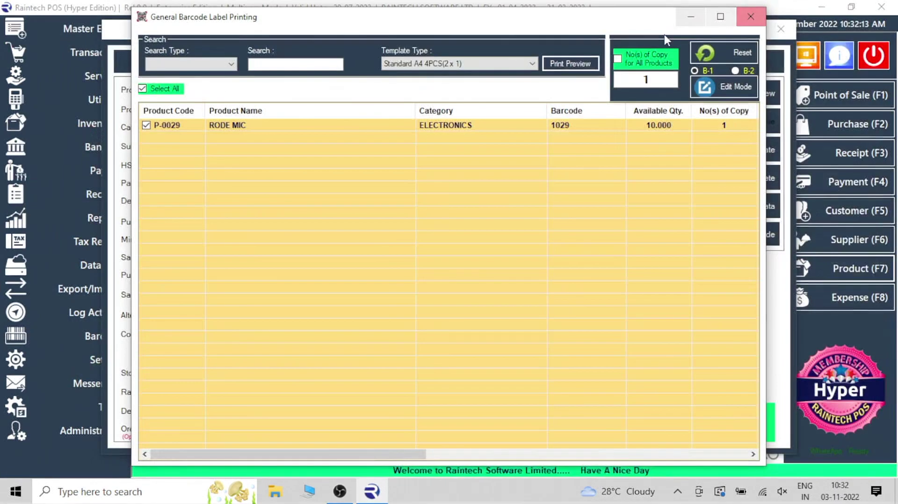
click(532, 65)
click(499, 179)
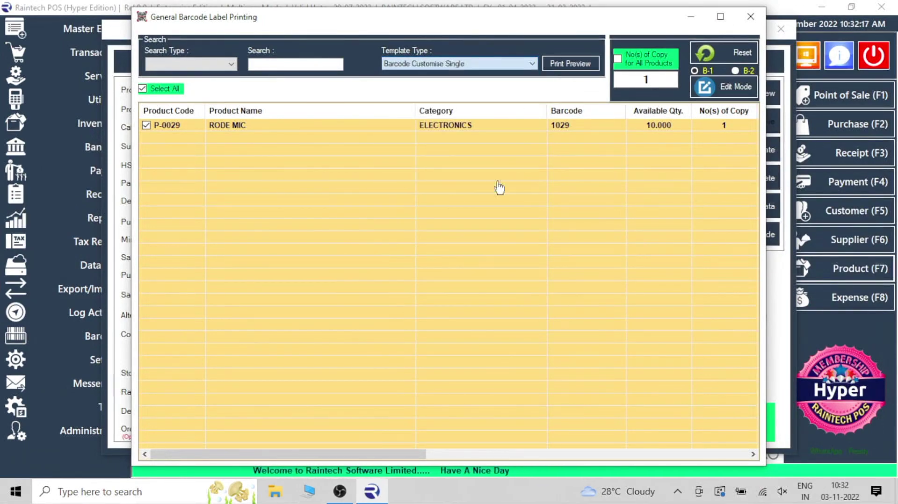
click(569, 65)
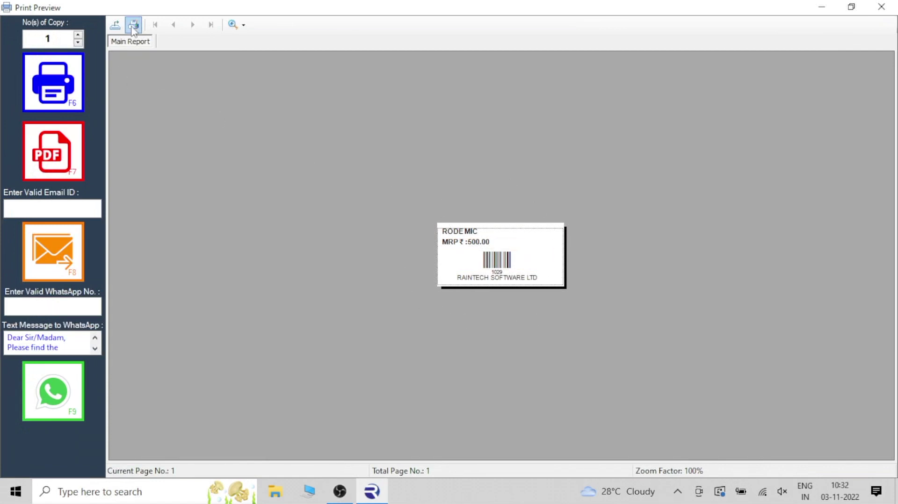
Cancel printing the RODE MIC label, then close the preview and label printing windows.
key(F6)
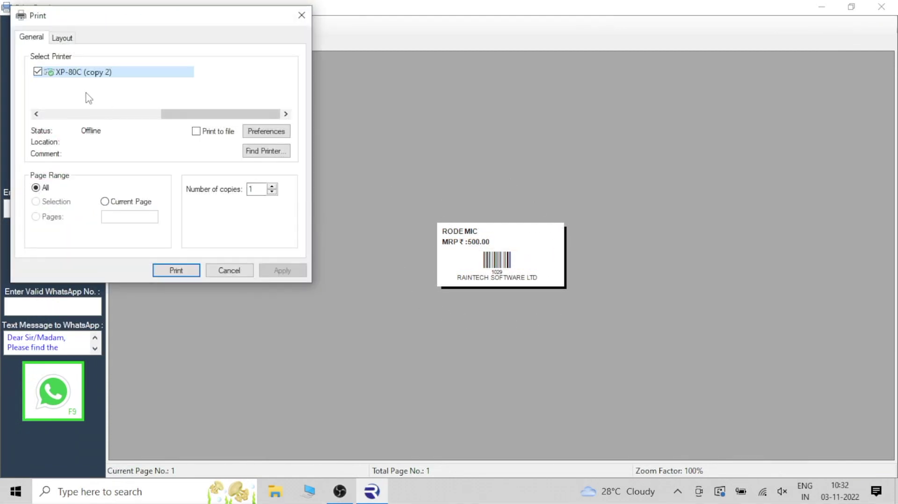
click(37, 114)
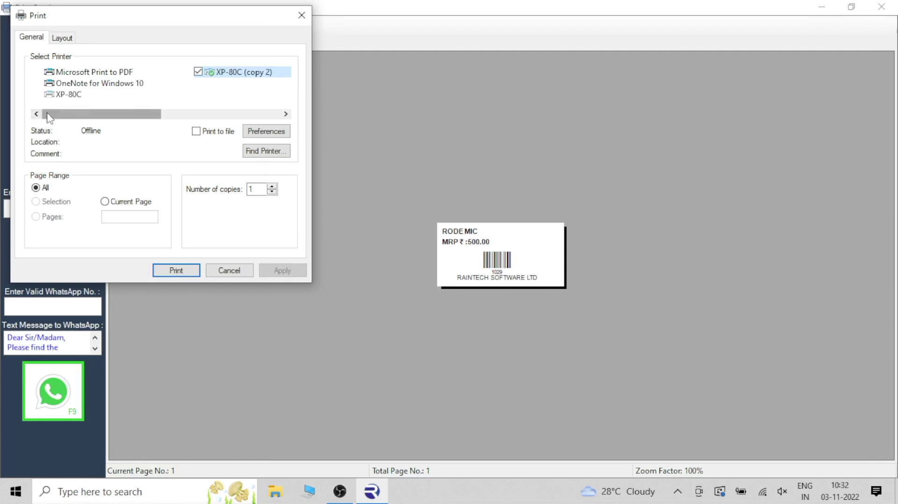
click(302, 15)
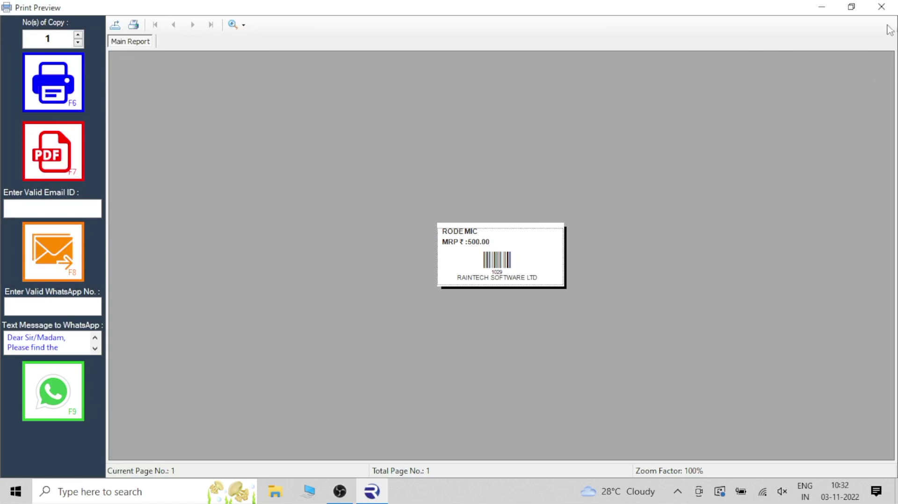
click(881, 7)
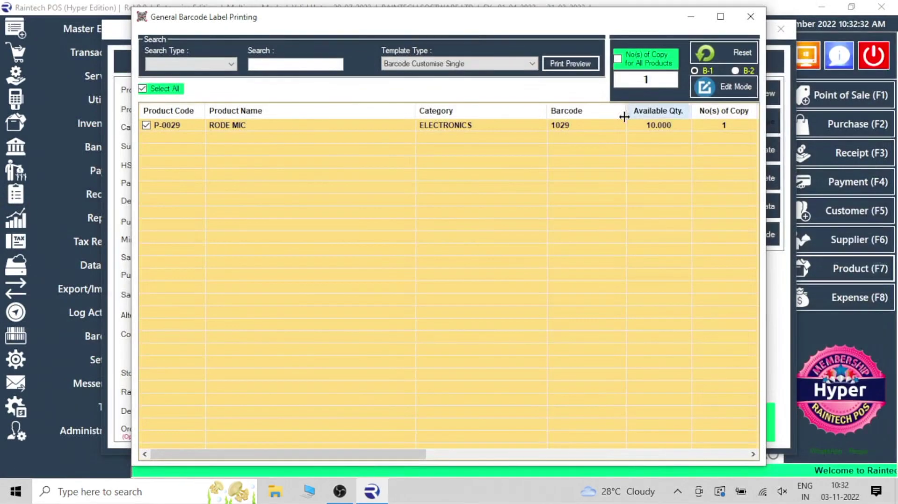
click(751, 18)
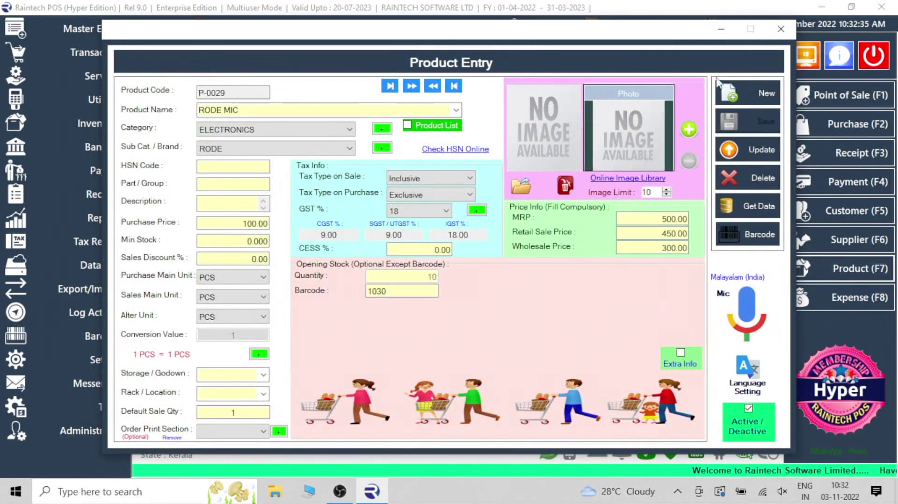
Start blank new product P-0030 and review the dictation languages, keeping Tamil (India).
click(780, 29)
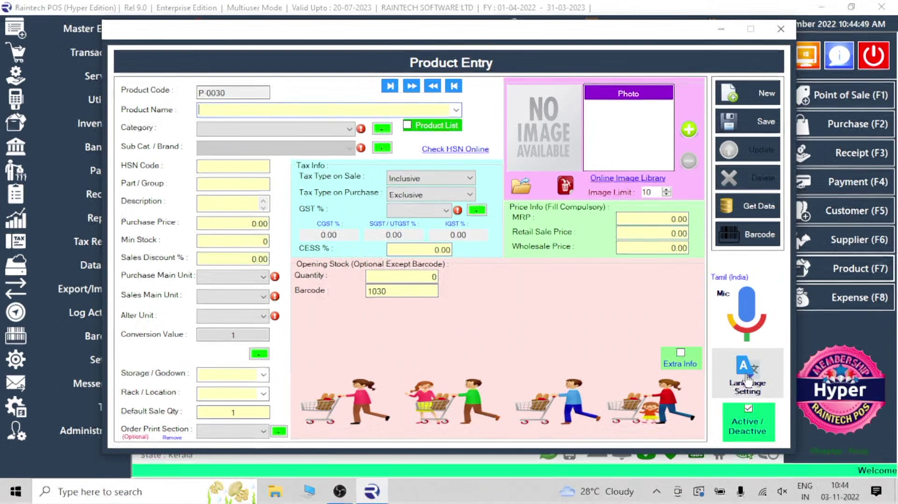
click(790, 386)
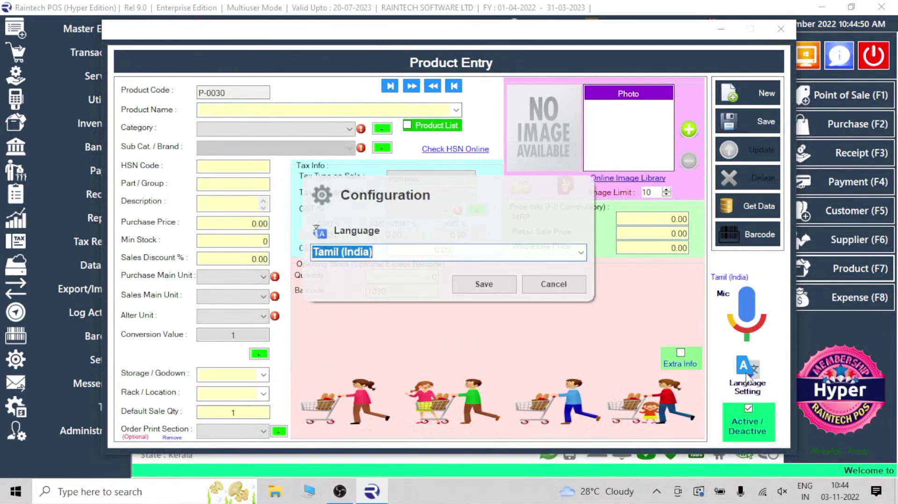
click(581, 253)
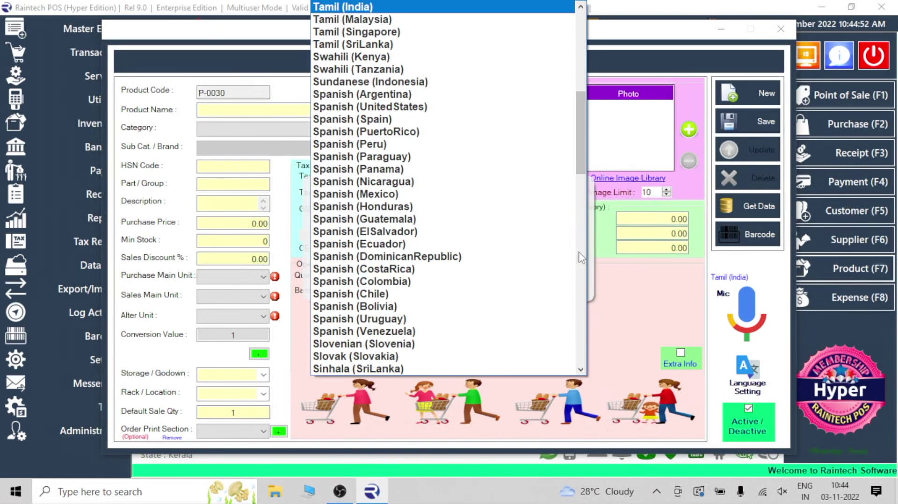
scroll(567, 291, up, 10)
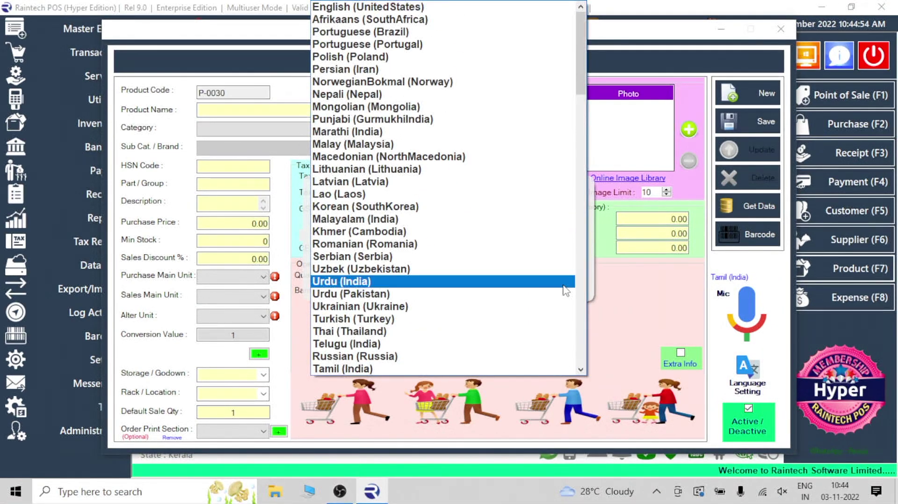
scroll(566, 291, down, 20)
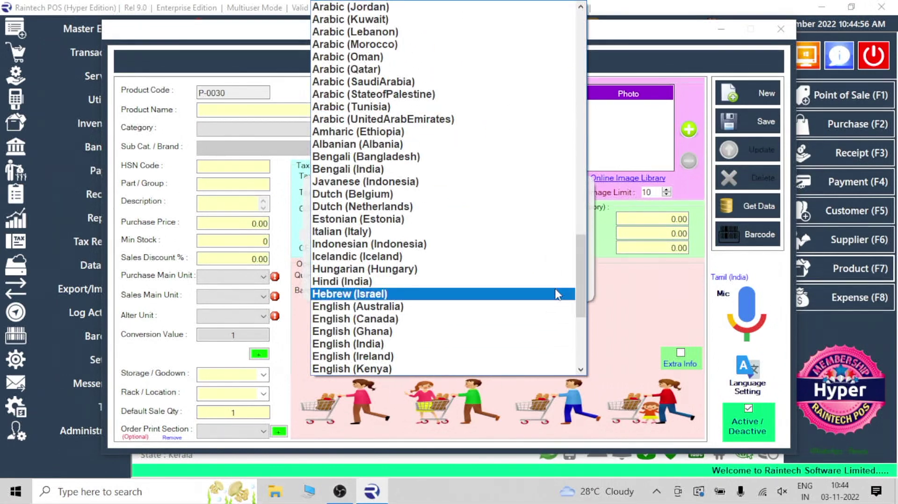
key(Escape)
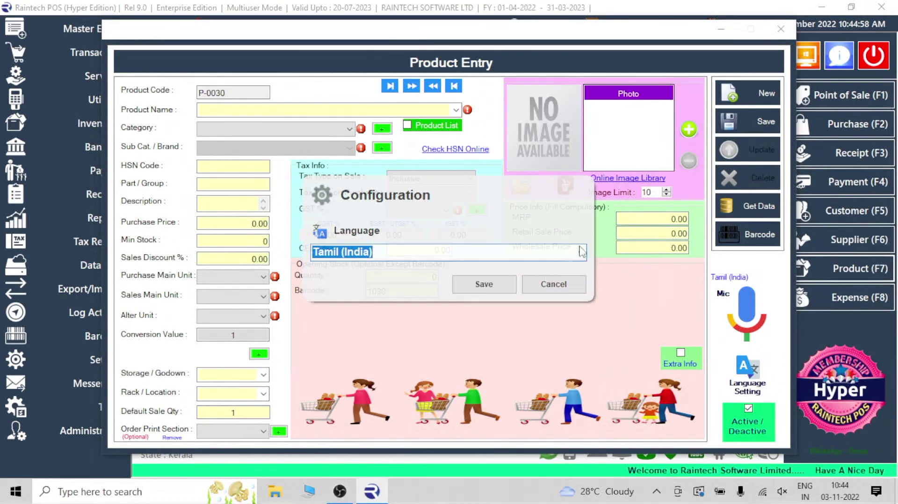
click(553, 284)
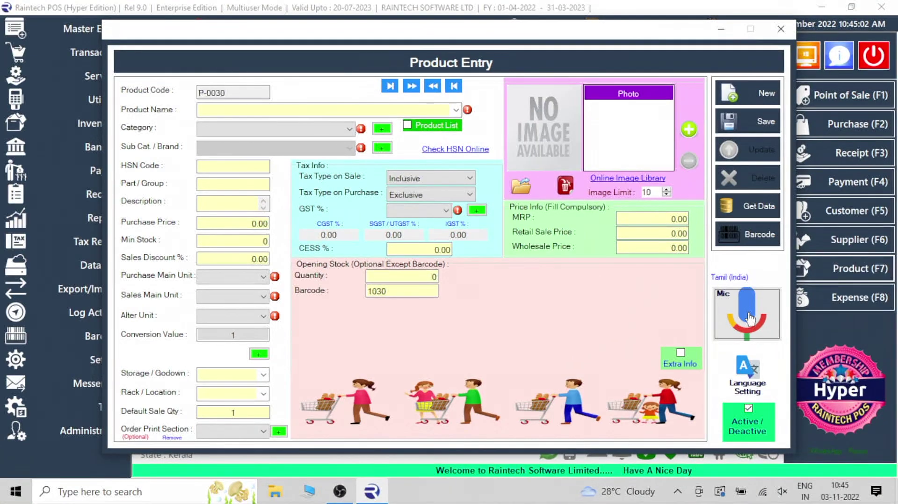
click(748, 318)
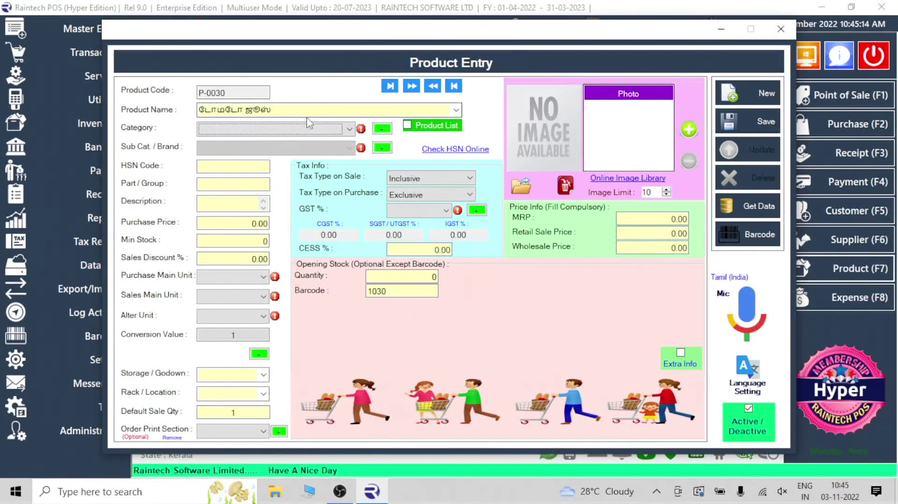
click(749, 94)
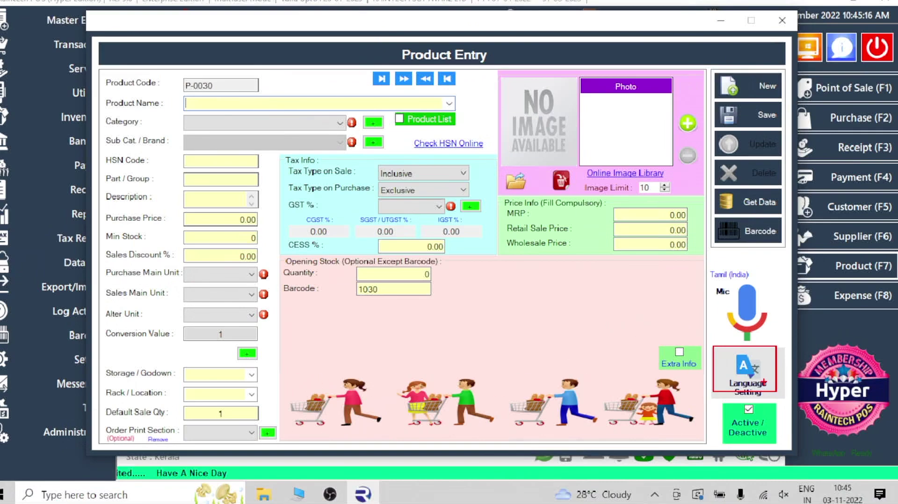
Switch the dictation language to Malayalam (India) and save the setting.
click(739, 363)
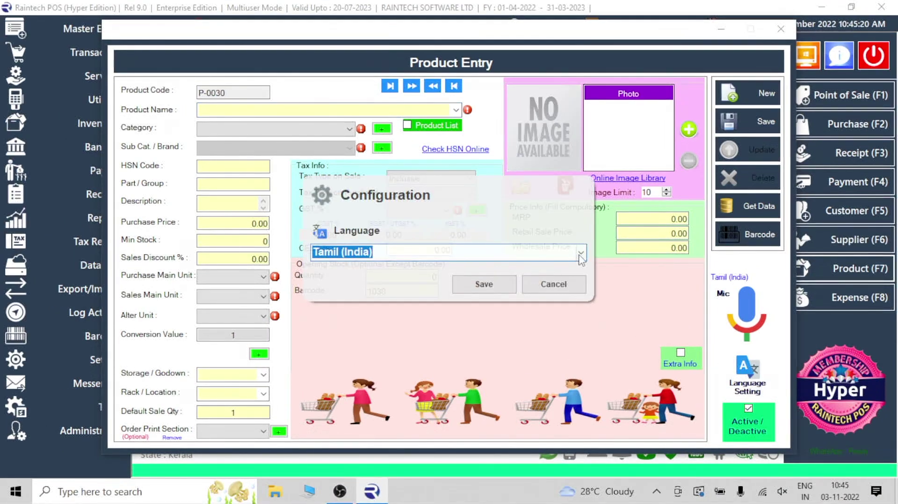
click(581, 254)
scroll(519, 256, up, 6)
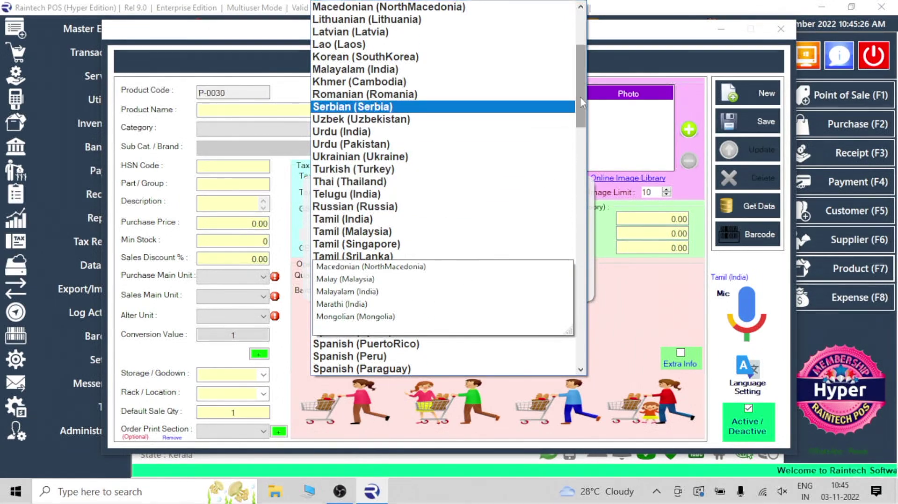
drag(580, 97, 560, 58)
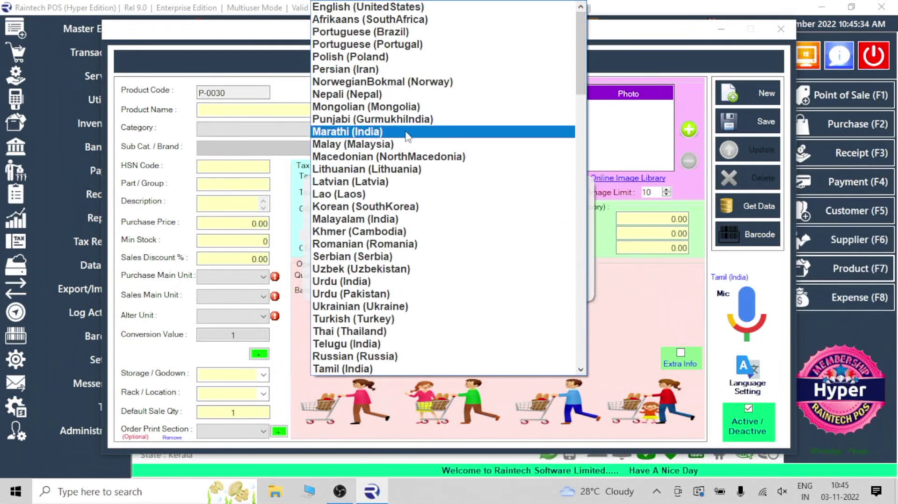
click(391, 218)
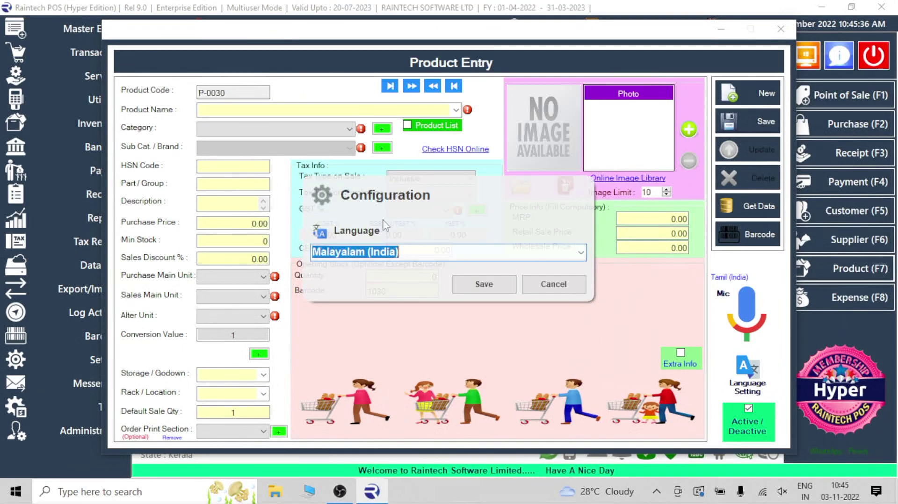
click(473, 282)
click(474, 296)
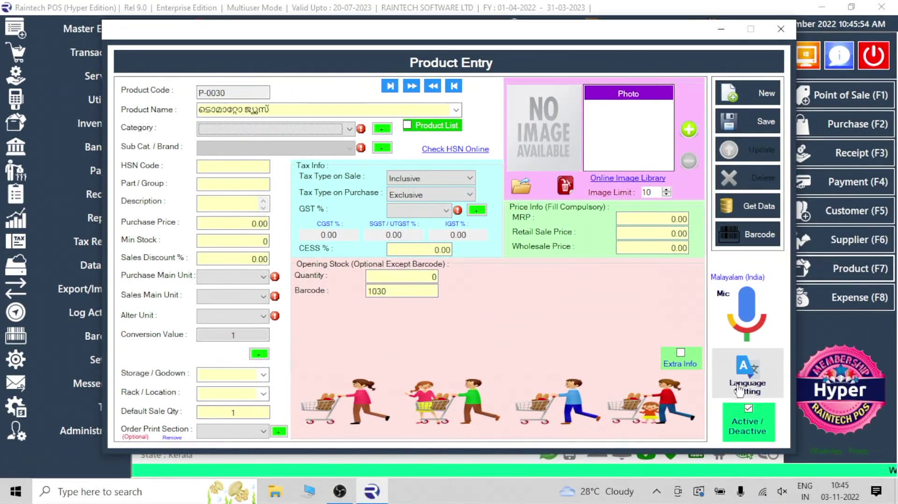
Change the dictation language to Marathi (India) and save it.
click(739, 391)
click(581, 254)
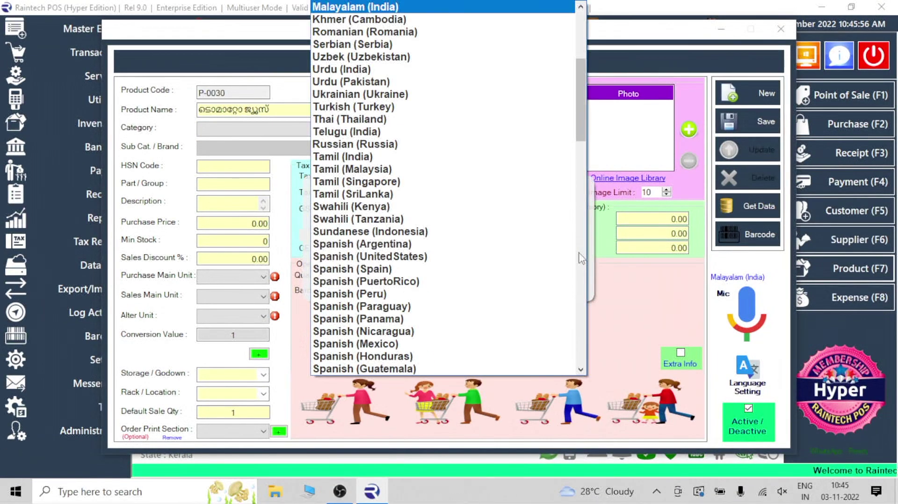
scroll(580, 137, down, 1)
drag(580, 137, 599, 93)
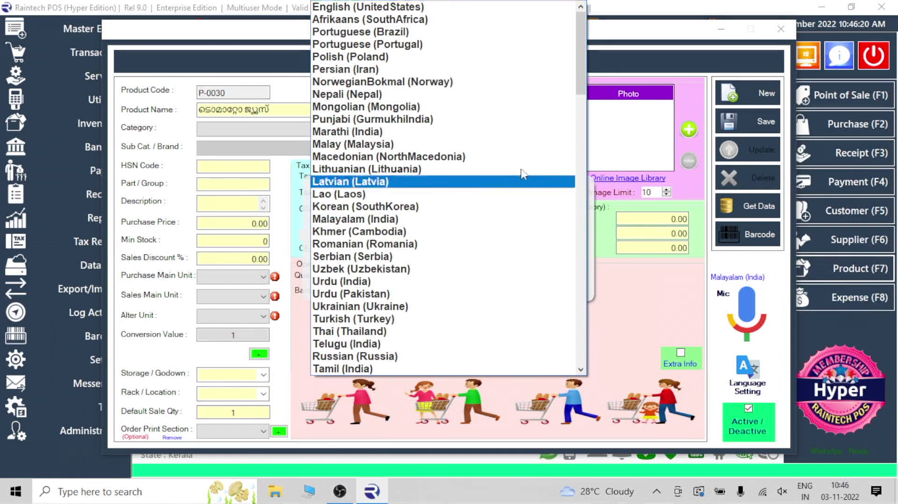
click(478, 132)
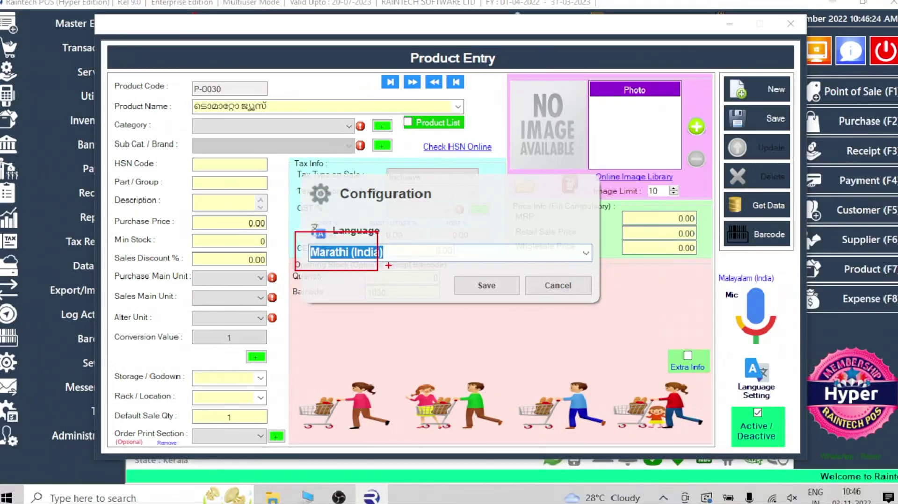
click(486, 285)
click(461, 294)
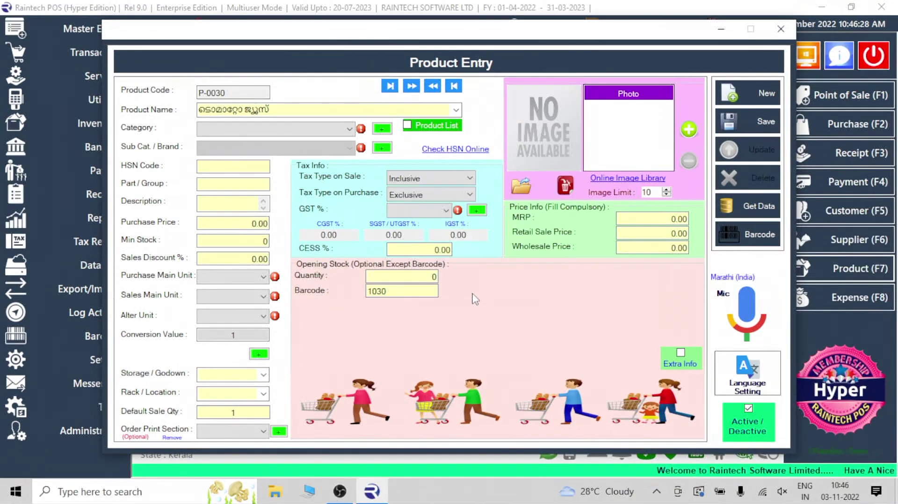
Start a new product, dictate its name, and set category and sub category to GENERAL.
click(749, 96)
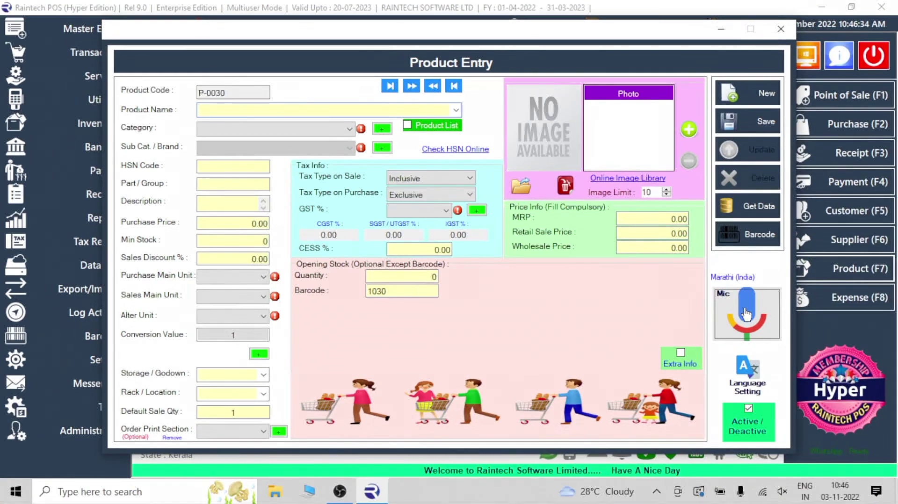
click(747, 314)
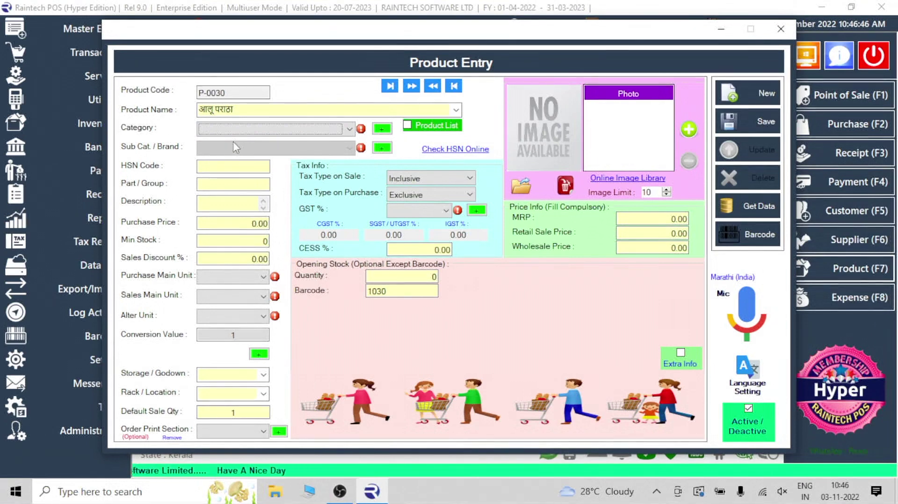
click(348, 132)
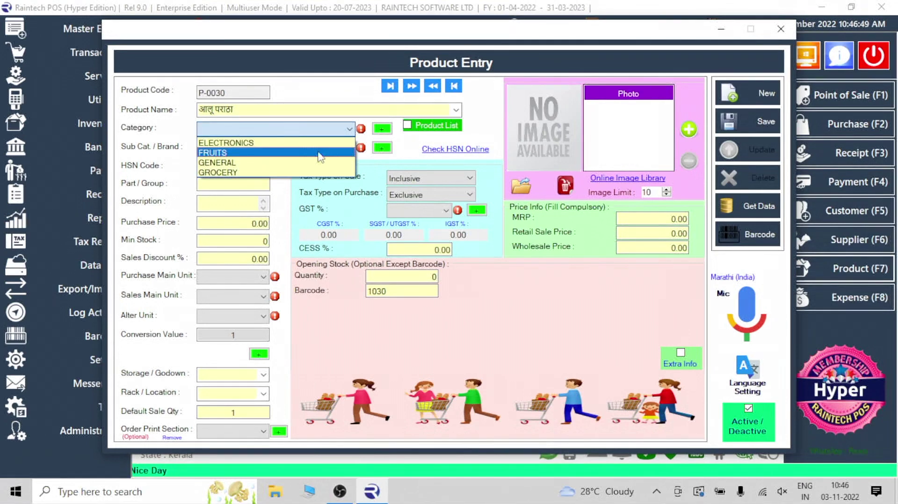
click(296, 165)
click(324, 153)
click(311, 161)
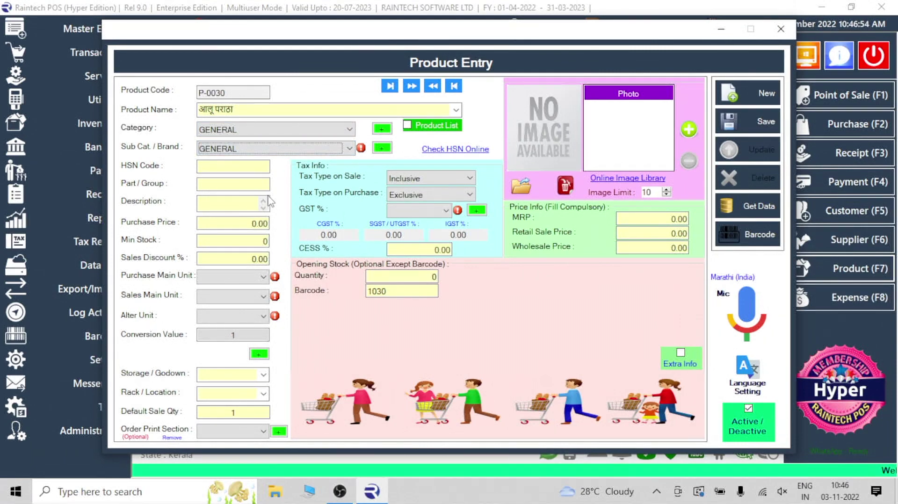
Enter purchase price 5, selling prices of 20, and GST 0%.
click(251, 223)
text(5)
key(Return)
text(20)
key(Return)
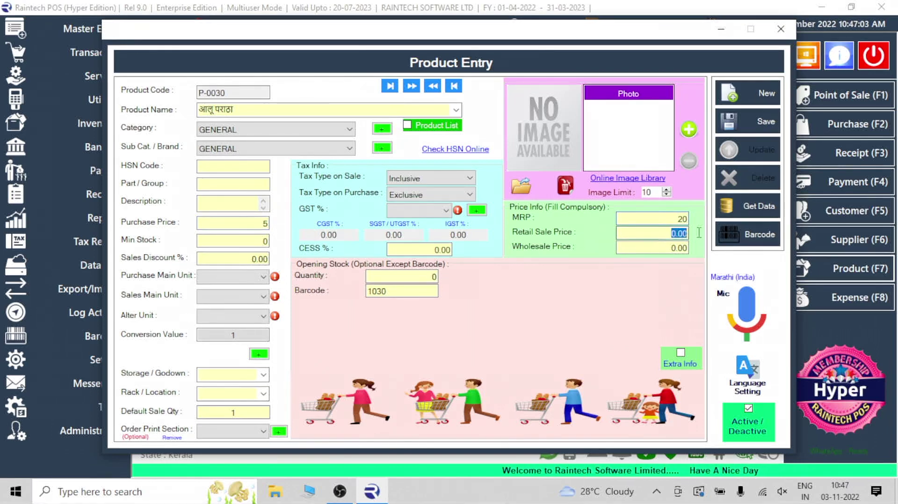
key(Return)
click(418, 210)
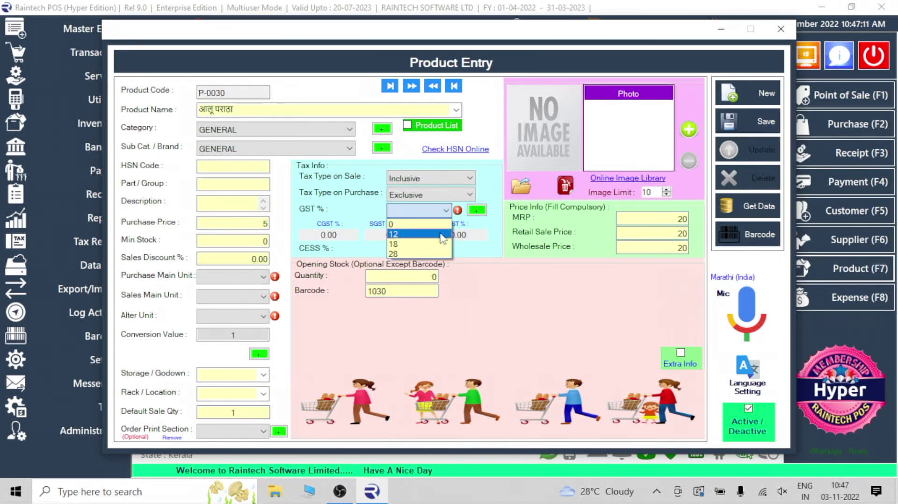
click(396, 234)
click(435, 211)
click(431, 225)
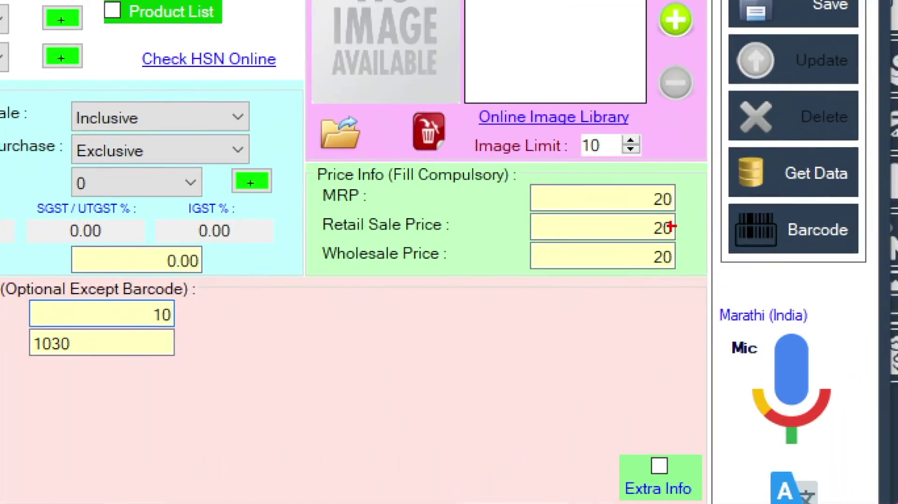
Generate the product's barcode, set units to PCS, and save the product.
click(732, 233)
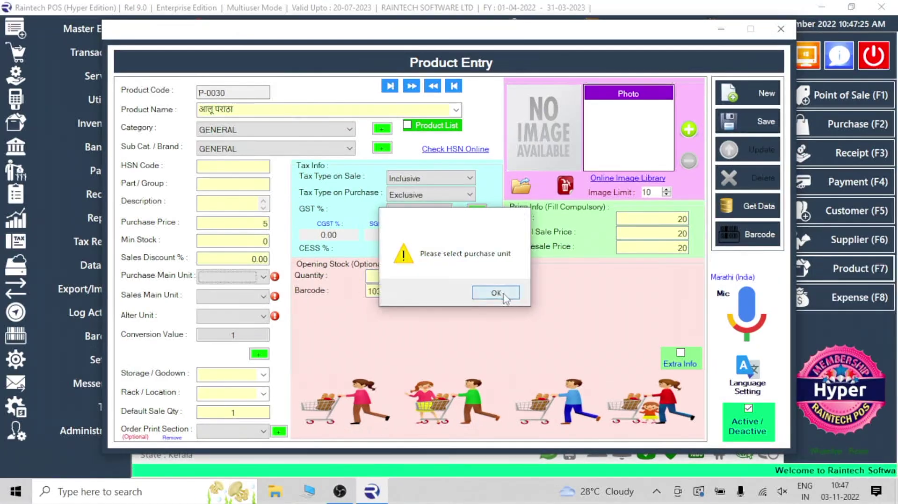
click(496, 293)
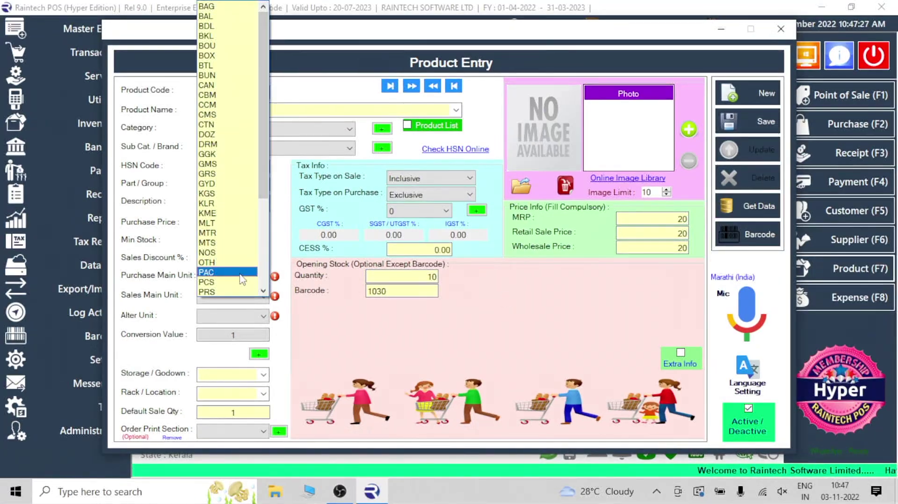
click(220, 268)
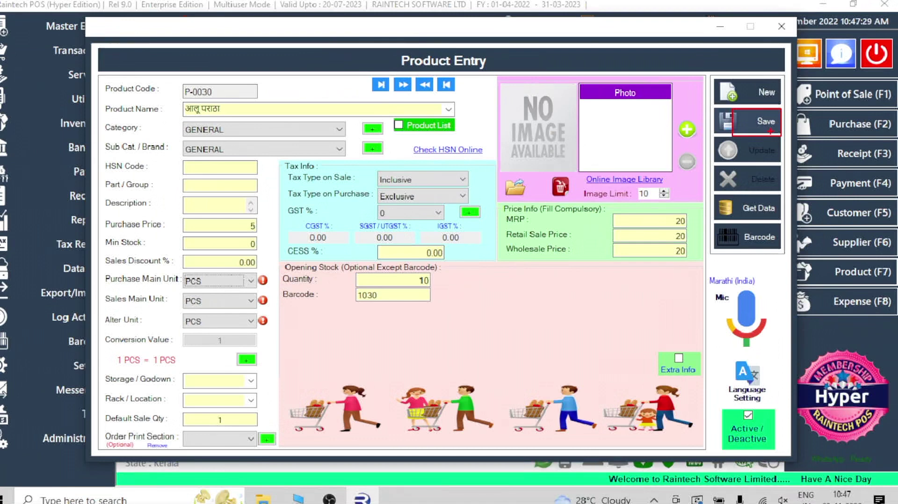
click(763, 133)
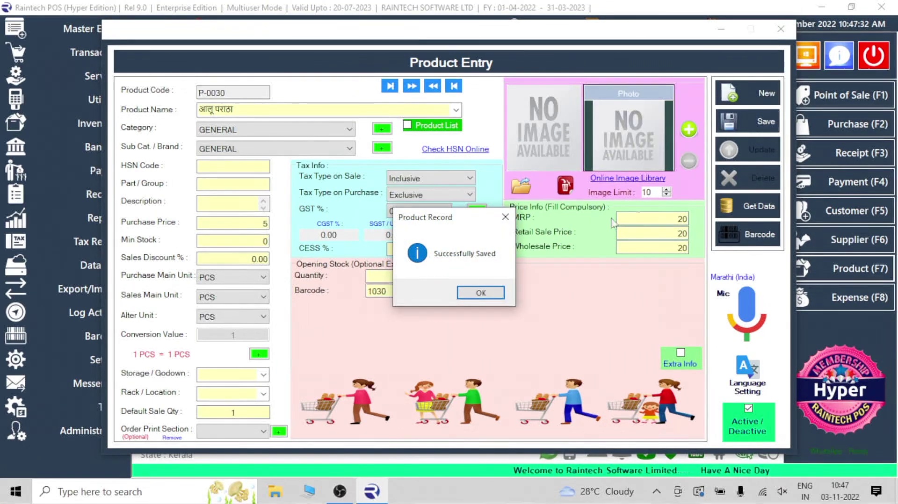
key(Return)
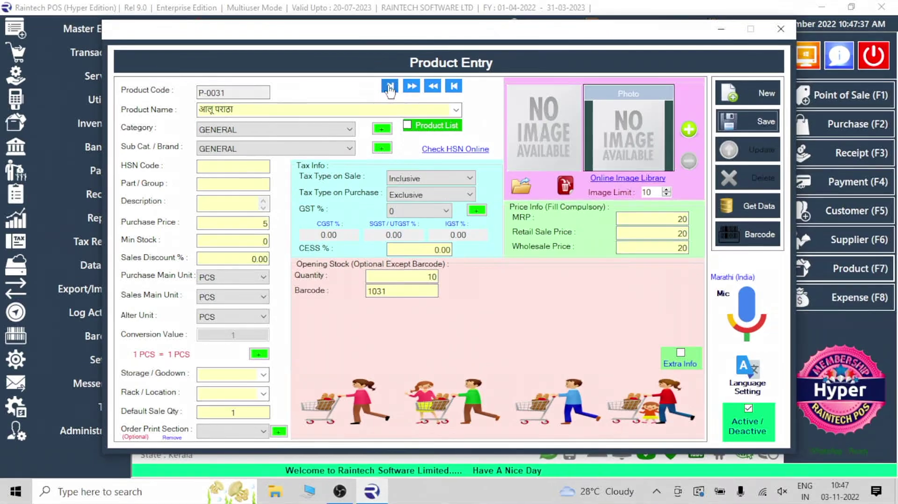
Load the saved product and choose the Barcode Customise Single label template.
click(390, 86)
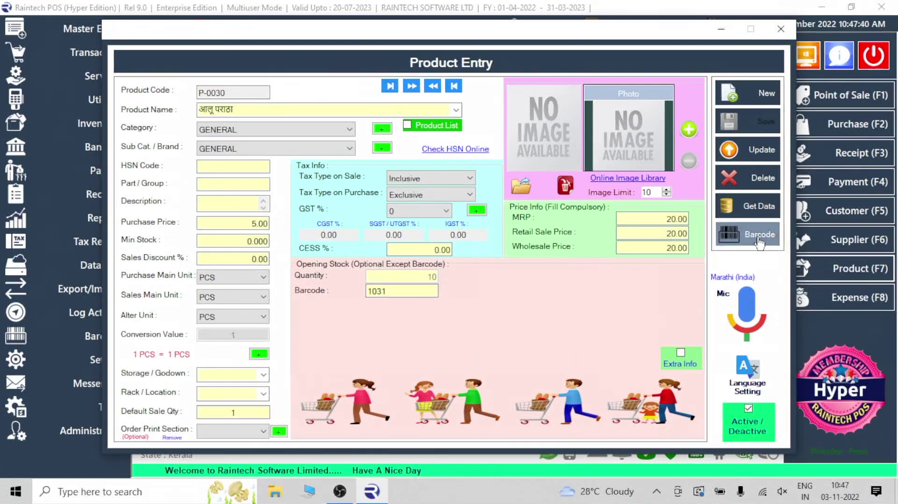
click(733, 199)
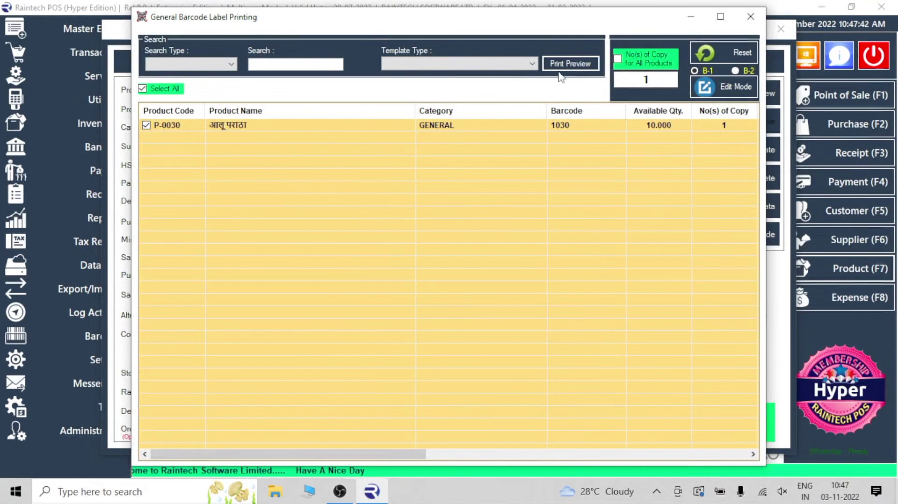
click(467, 63)
click(473, 181)
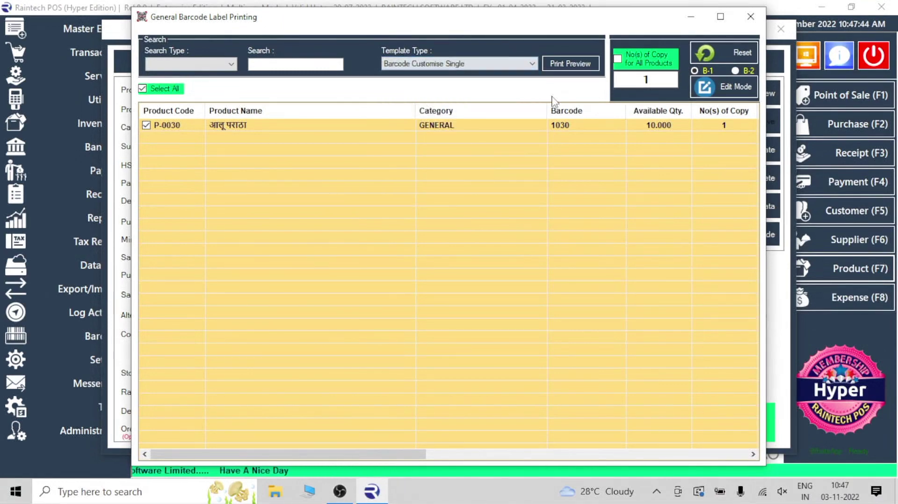
Preview the barcode label at 300% zoom, then close the preview and label window.
click(570, 63)
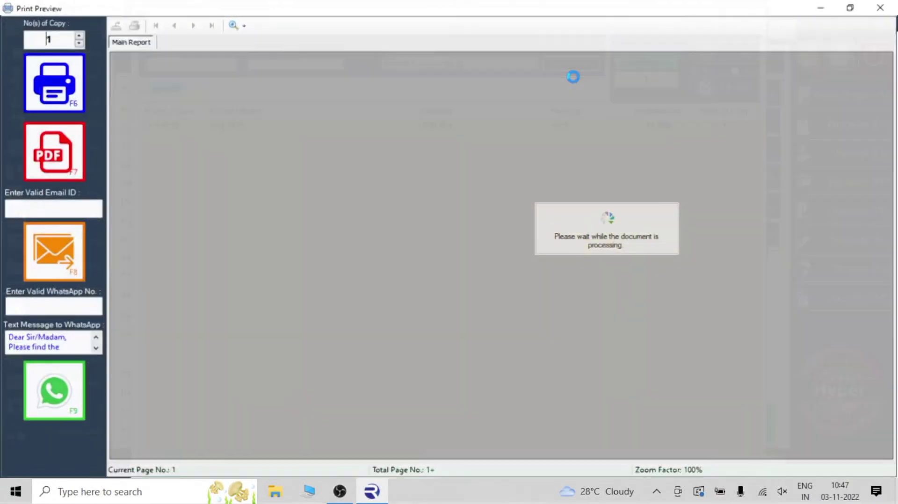
click(233, 34)
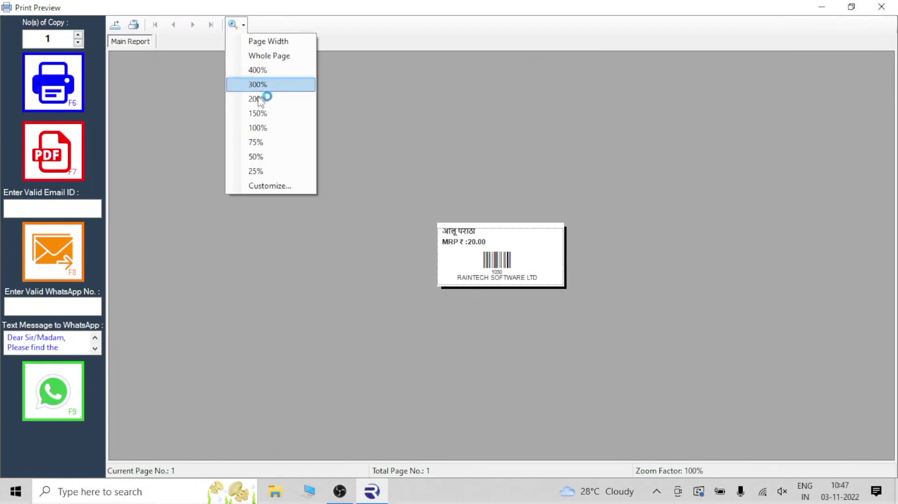
click(269, 86)
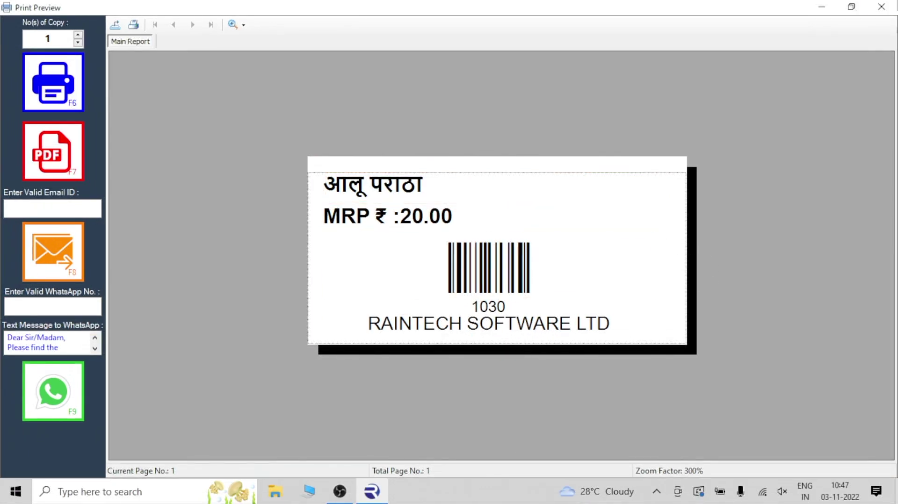
click(887, 7)
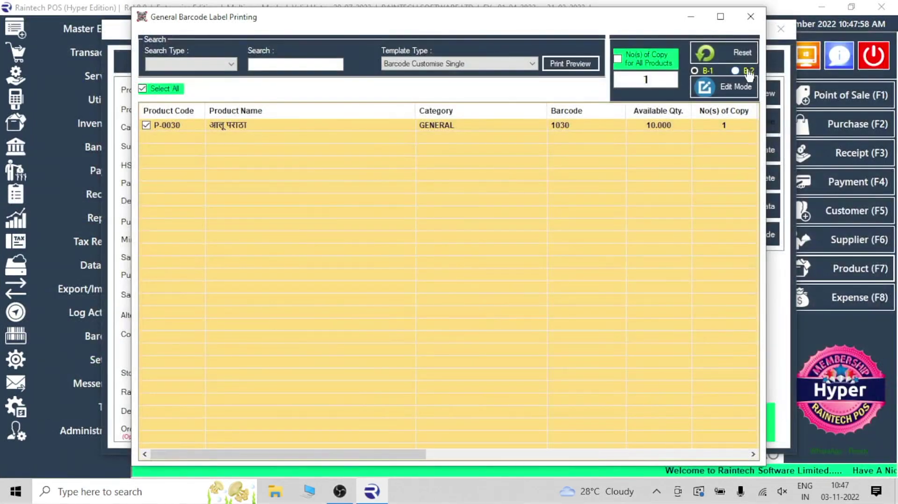
click(749, 19)
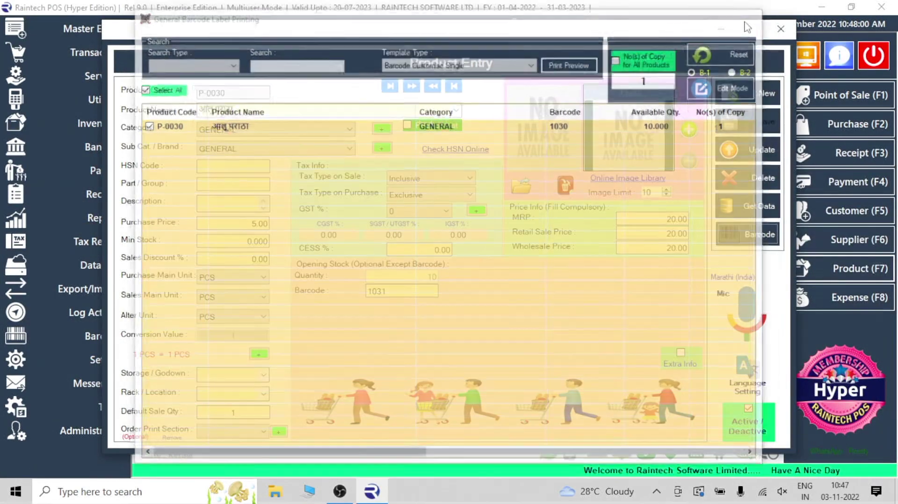
Bill one RODE MIC in Point of Sale, pay 450.00 cash, and save the invoice.
click(780, 28)
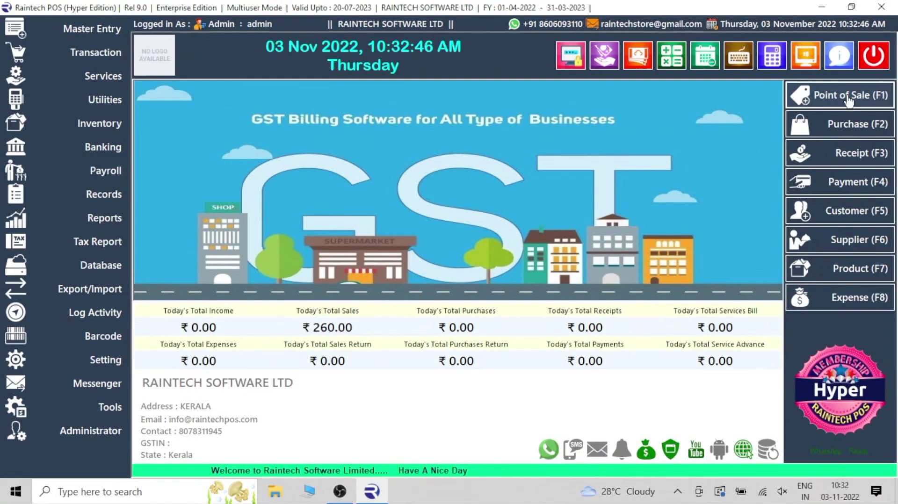
click(850, 98)
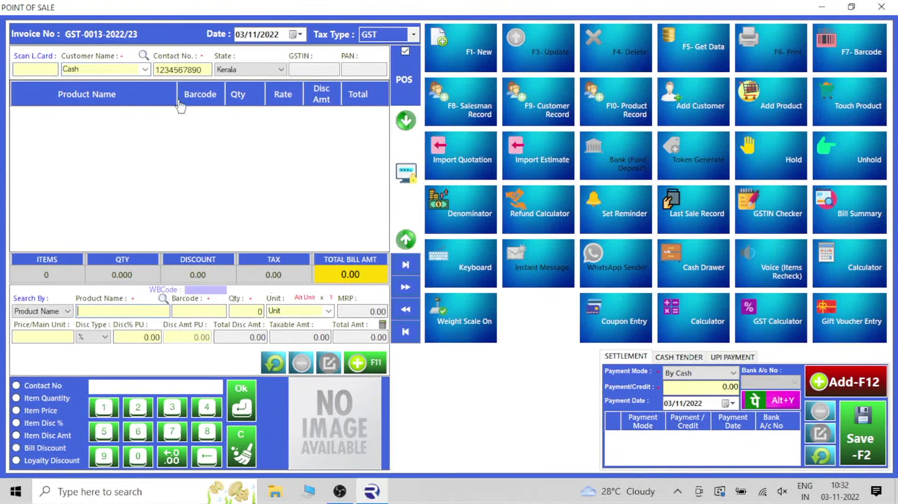
text(RO)
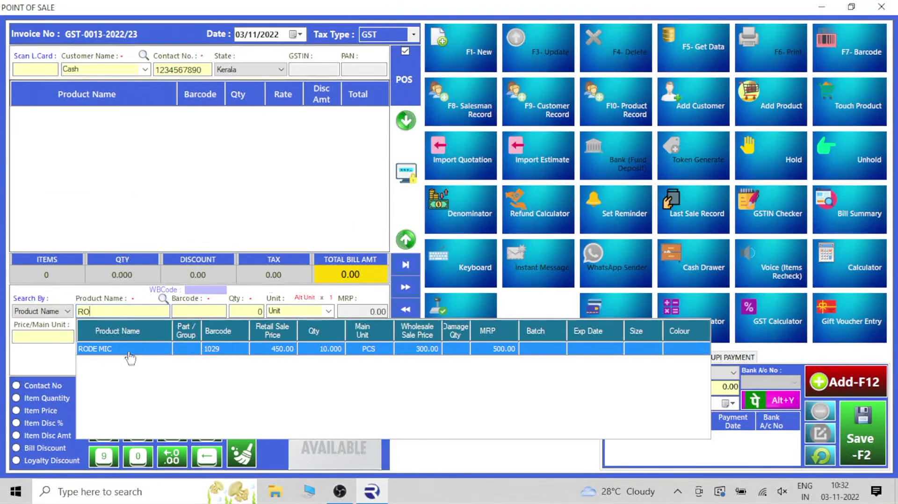
click(206, 354)
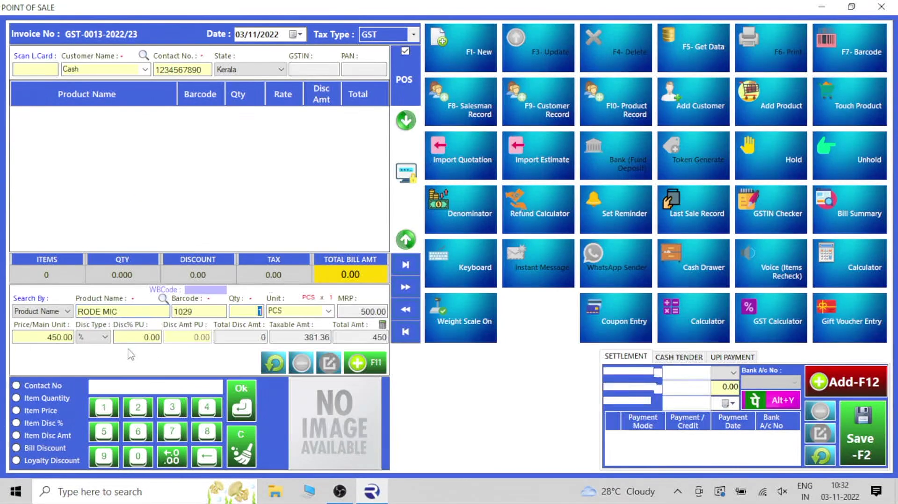
click(349, 361)
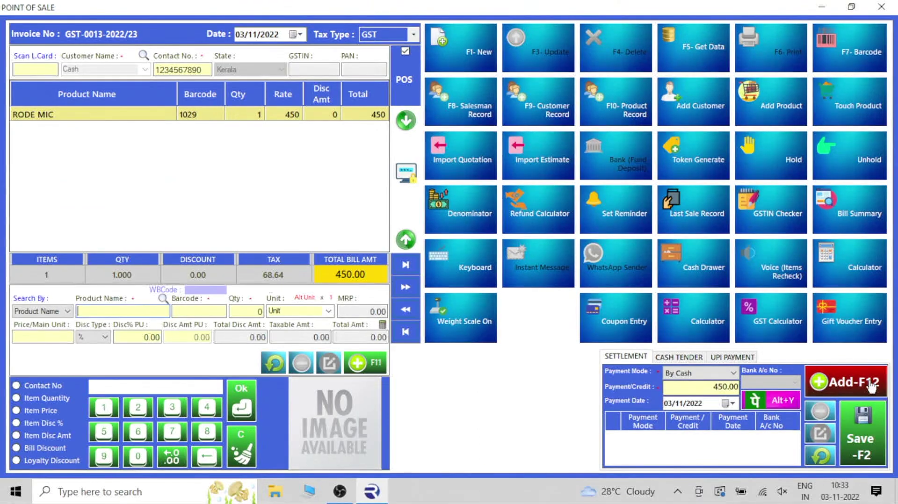
click(845, 379)
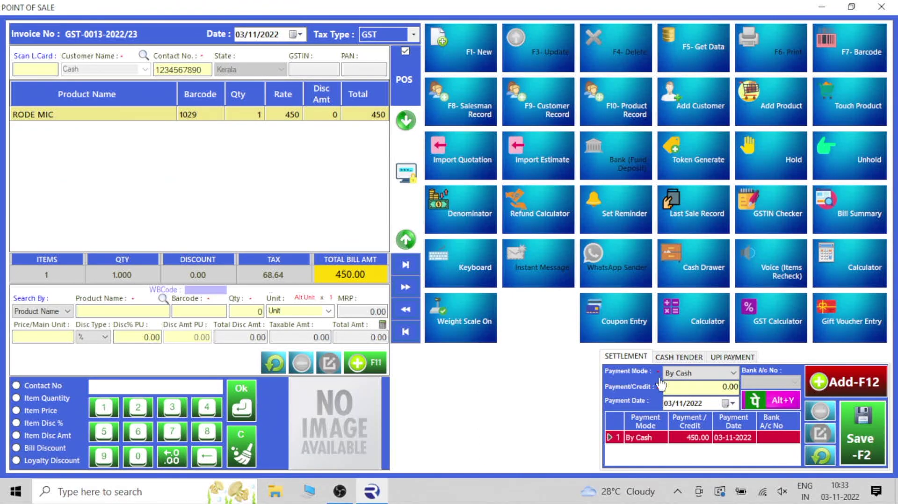
key(F2)
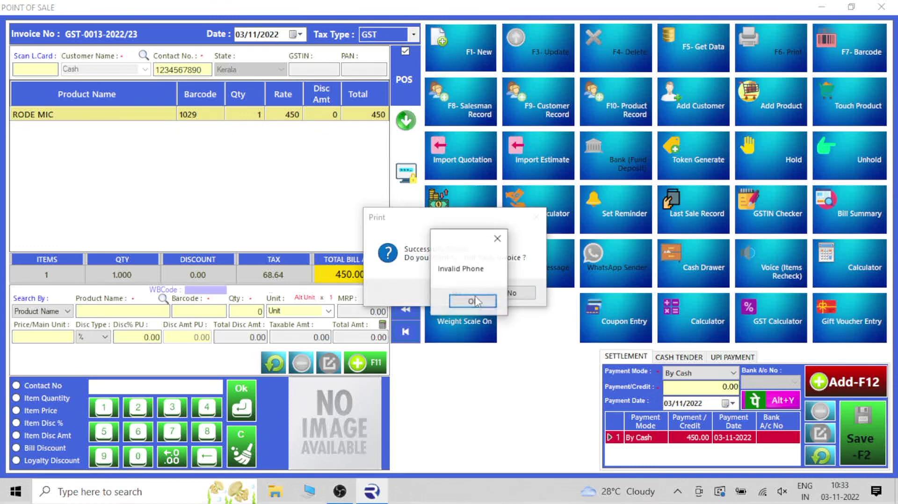
click(473, 295)
Print the invoice, view the receipt preview at 200% zoom, and close it.
click(468, 294)
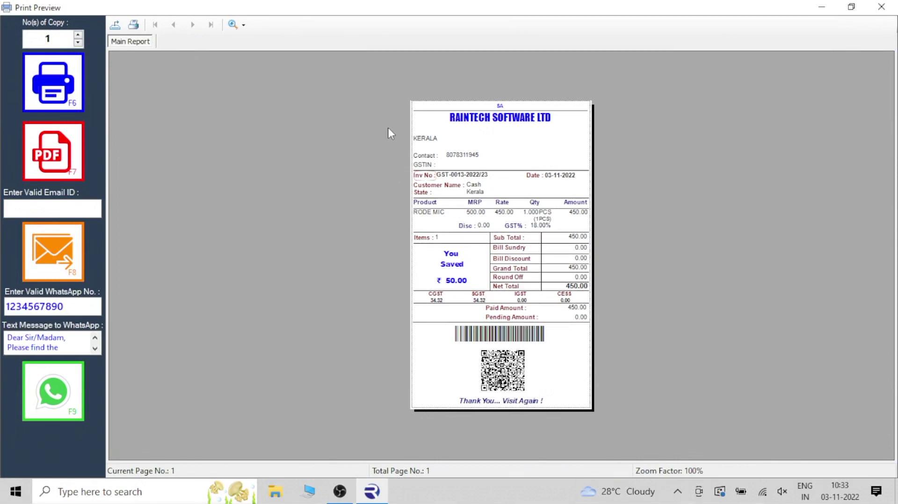
click(243, 24)
click(234, 100)
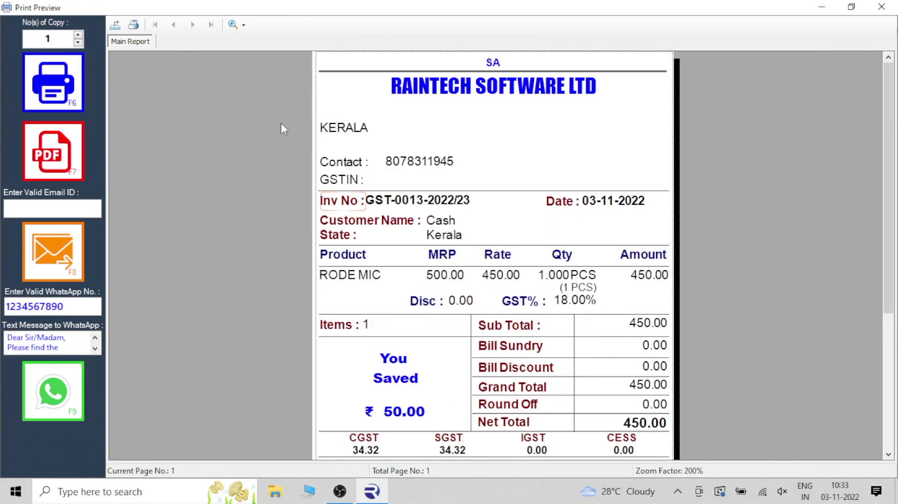
scroll(409, 248, down, 3)
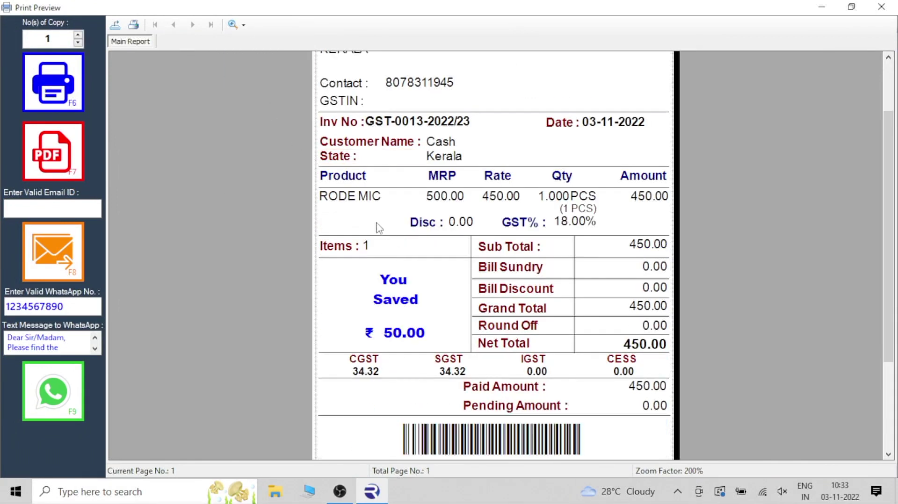
scroll(381, 227, down, 5)
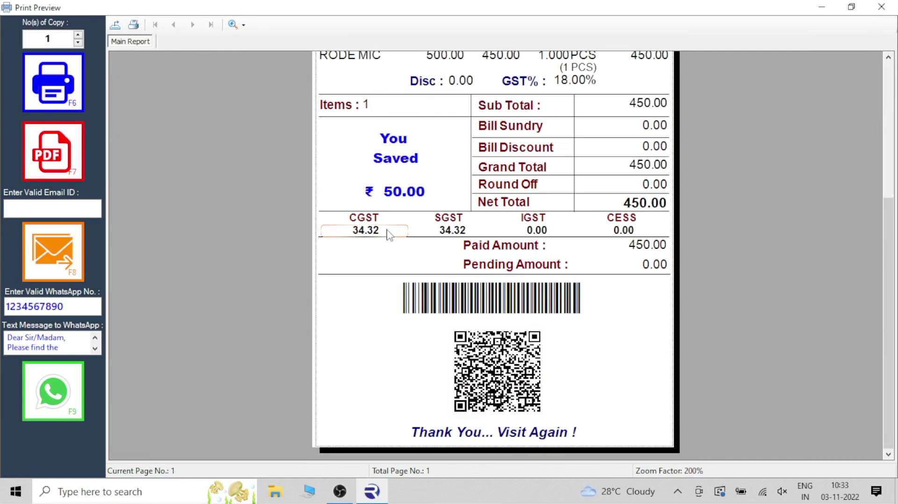
scroll(390, 236, up, 8)
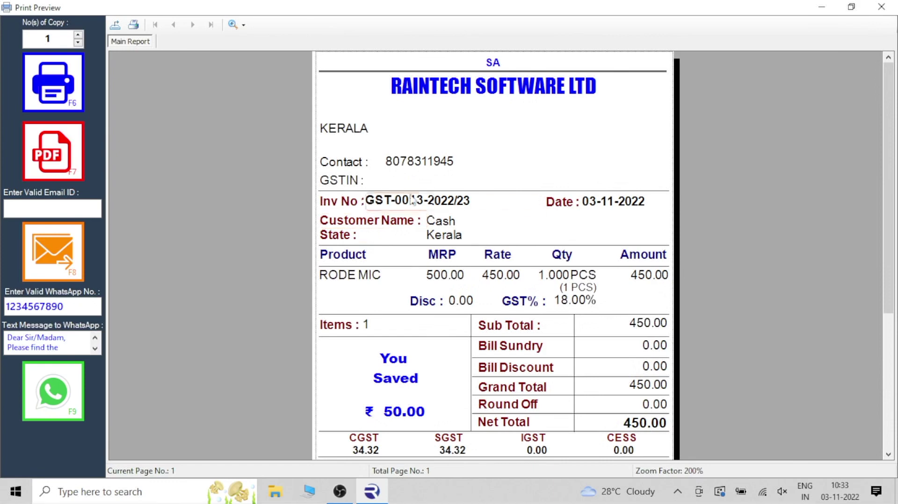
click(881, 6)
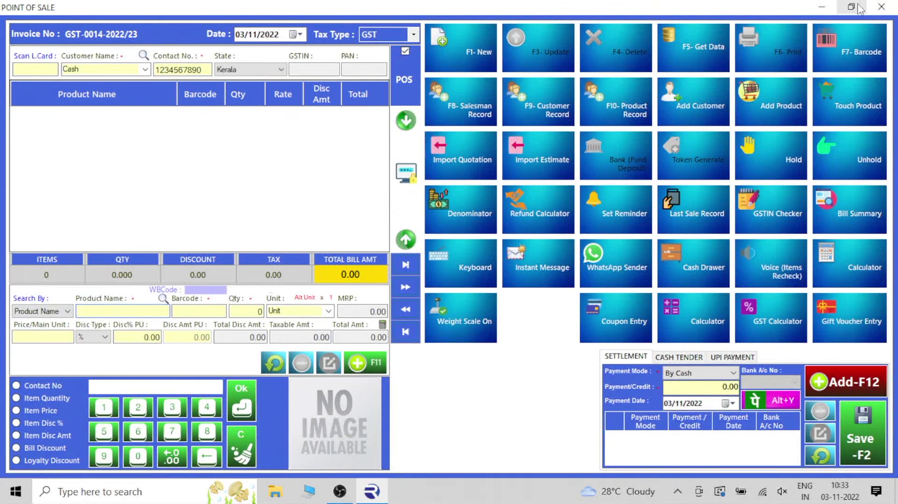
Close Point of Sale, open Records > Stock In Hand, and request all stock.
click(884, 6)
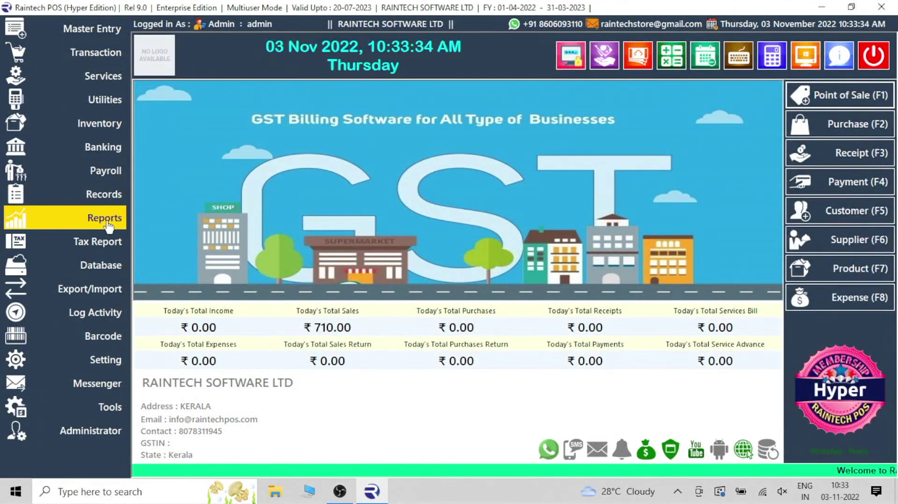
click(105, 194)
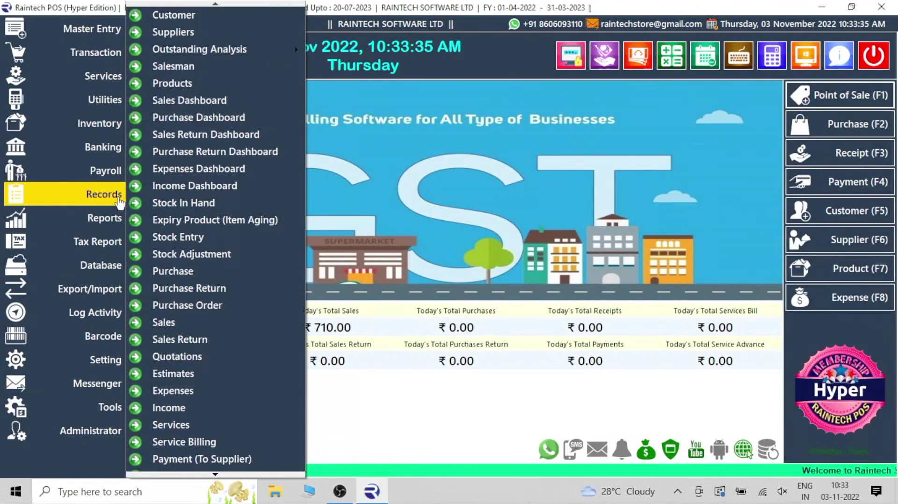
click(152, 204)
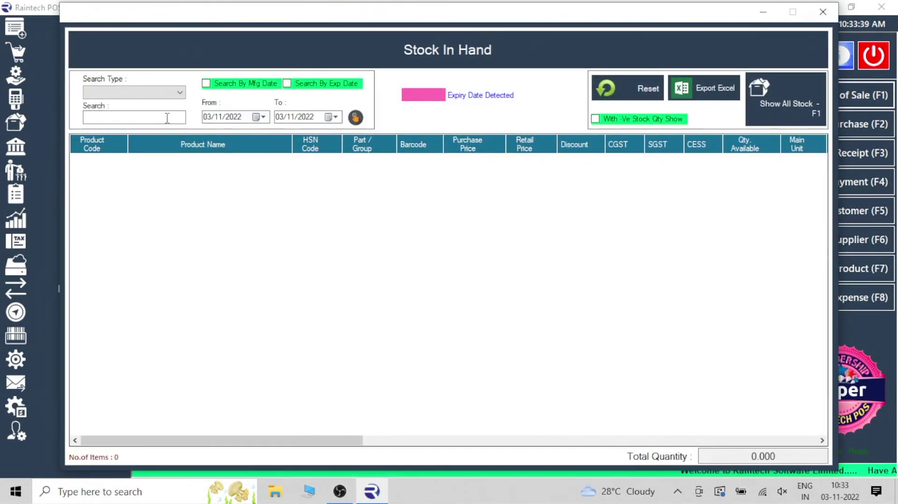
click(791, 100)
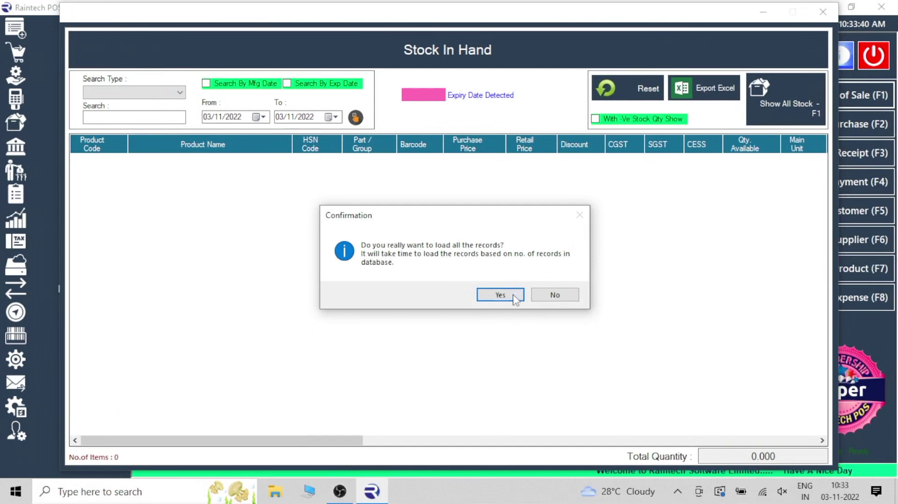
Load all stock records, set search type to Product Name, and filter for RODE.
click(500, 294)
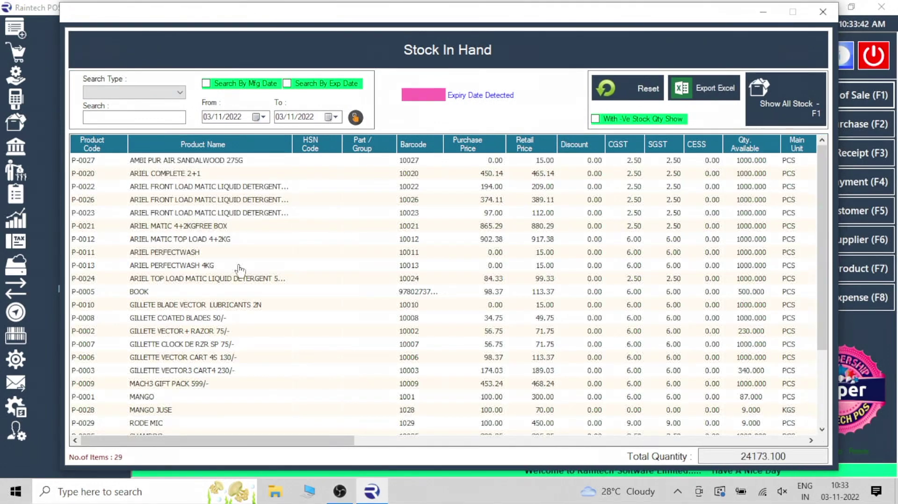
click(149, 114)
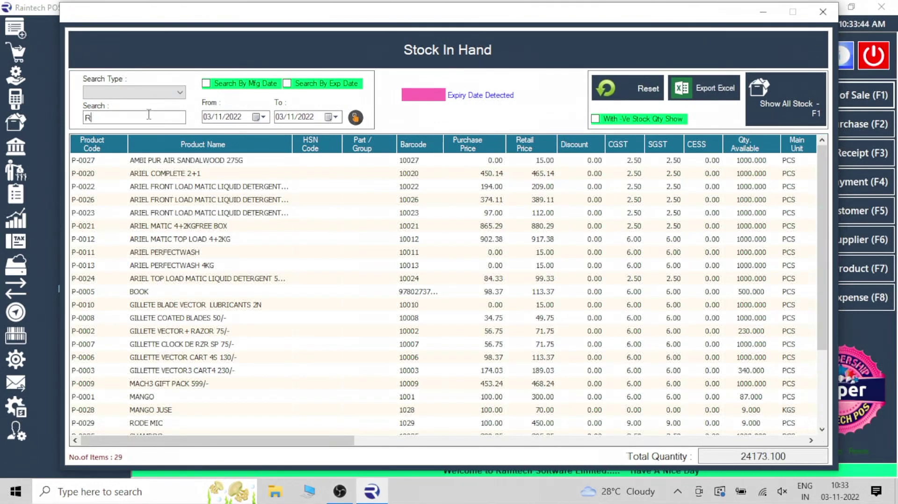
key(Return)
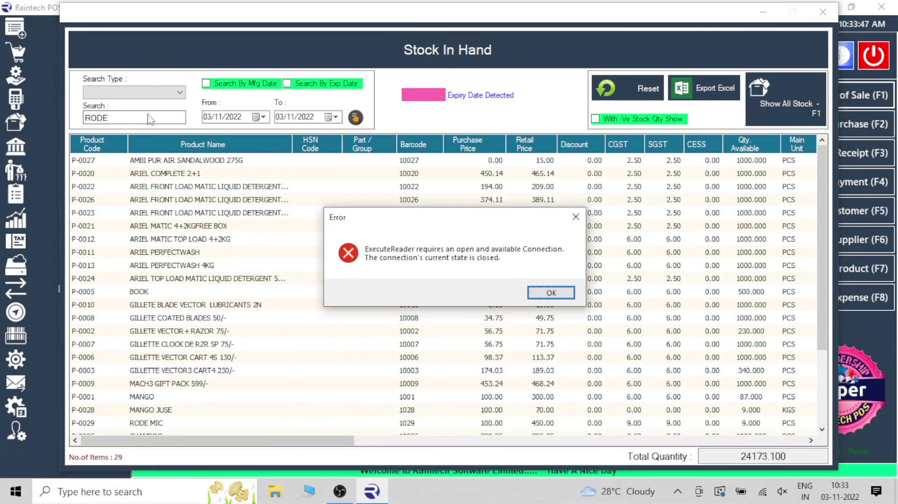
click(551, 292)
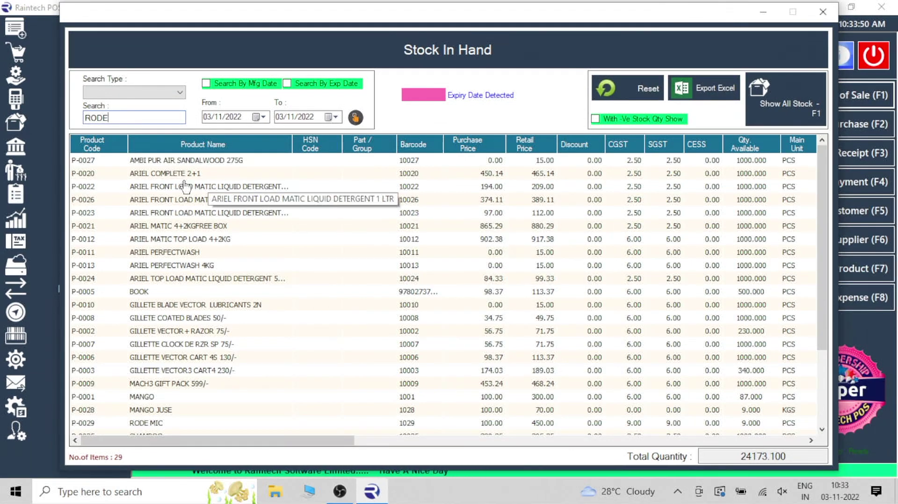
click(142, 92)
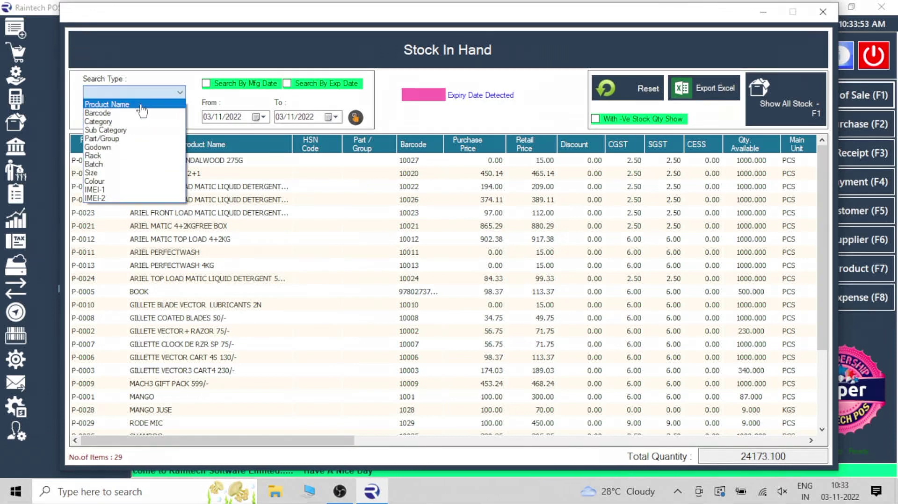
click(131, 102)
click(124, 117)
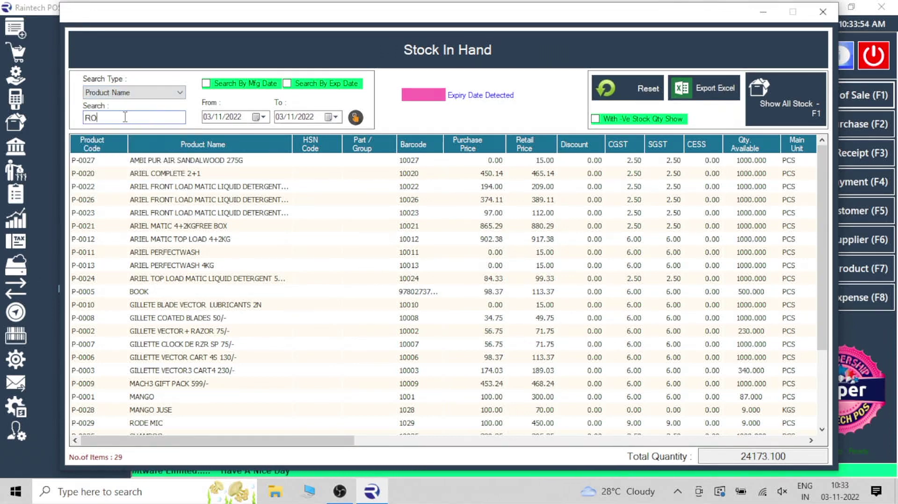
key(Return)
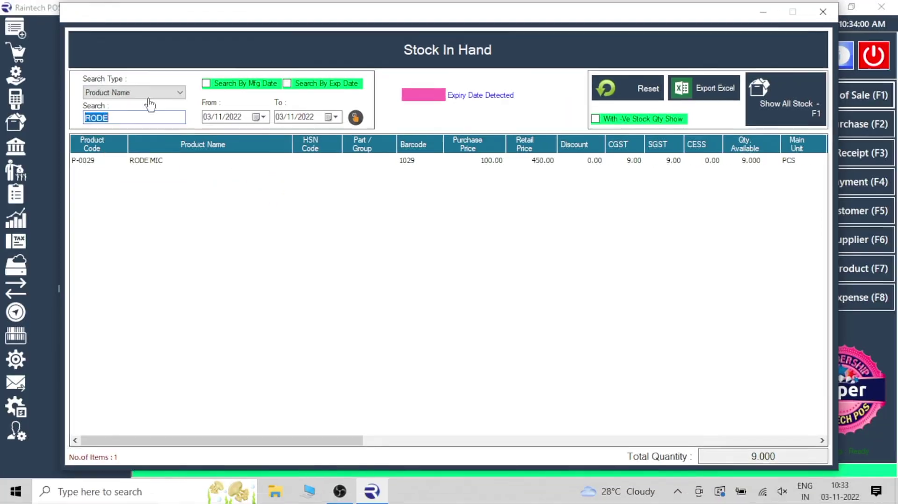
Switch the search type to Category, reload all stock filtered to RODE MIC, and close the report.
click(213, 34)
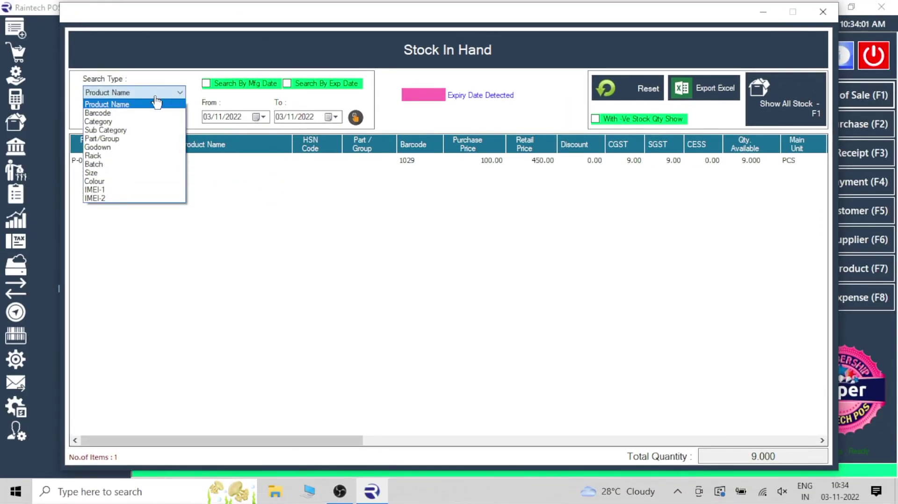
click(141, 122)
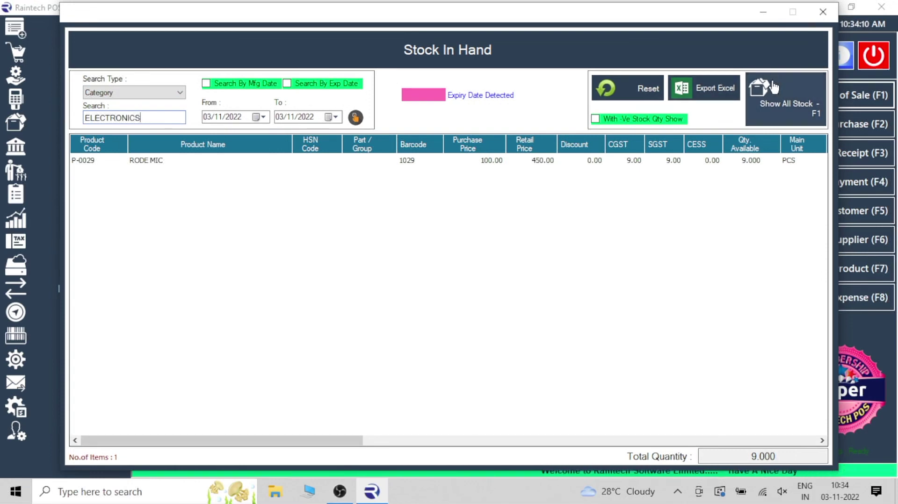
click(768, 96)
click(500, 295)
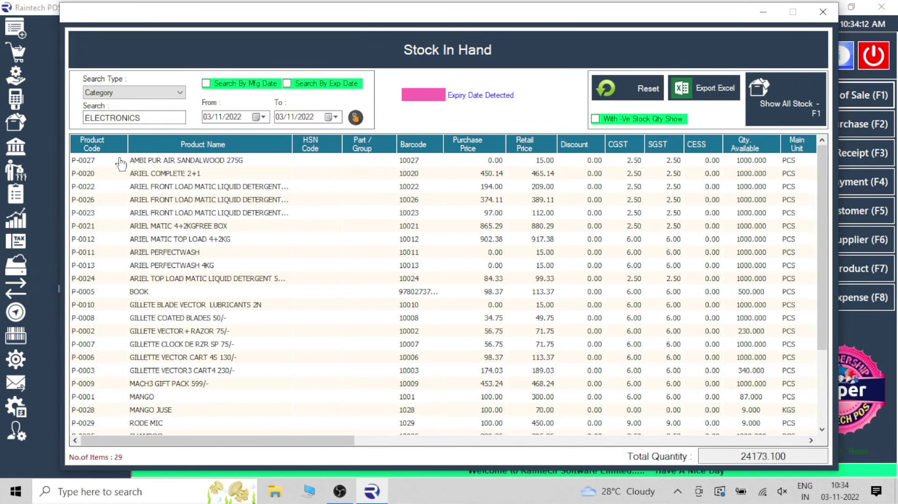
key(Return)
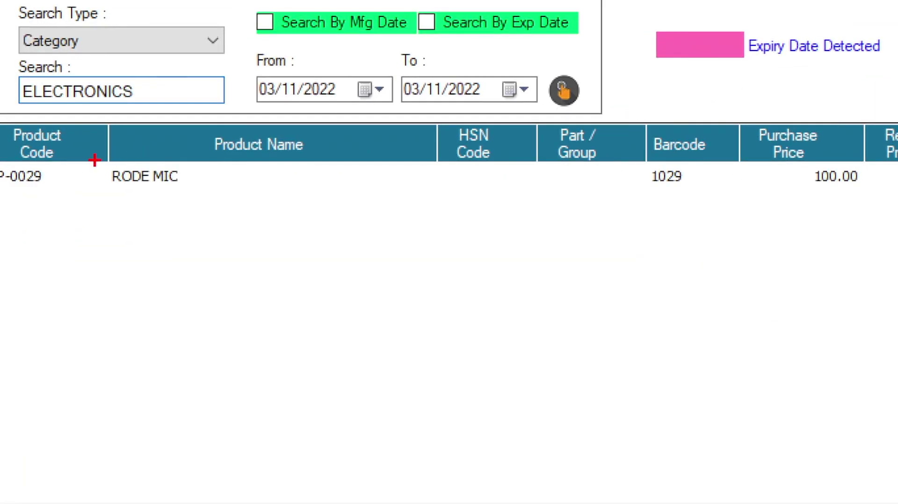
drag(94, 160, 461, 448)
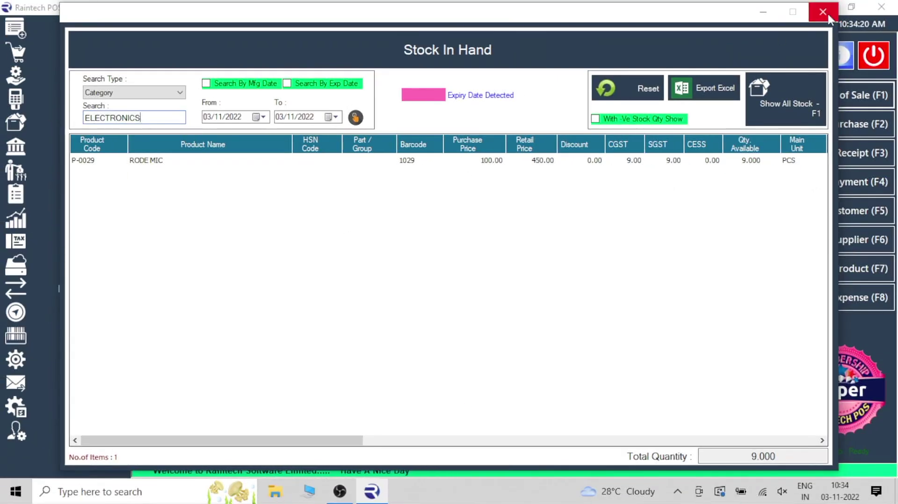
click(826, 13)
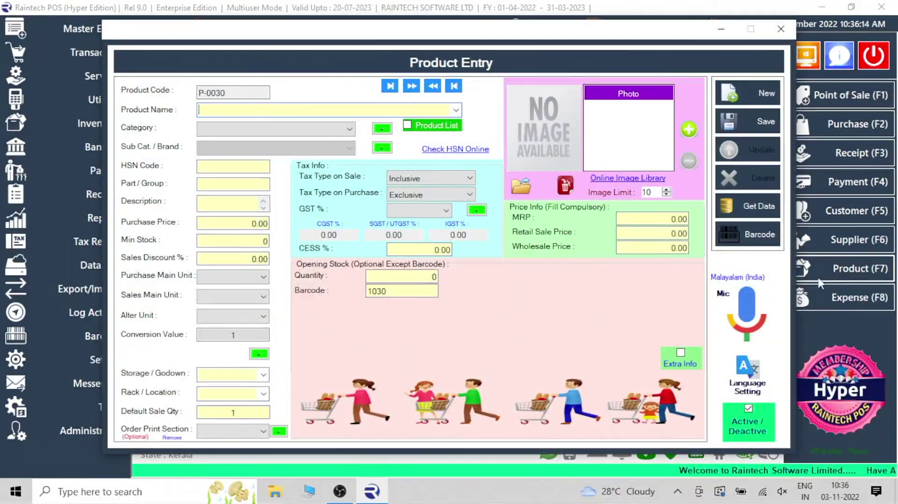
Search 'RO' in the Product List and open RODE MIC in Product Entry.
click(432, 125)
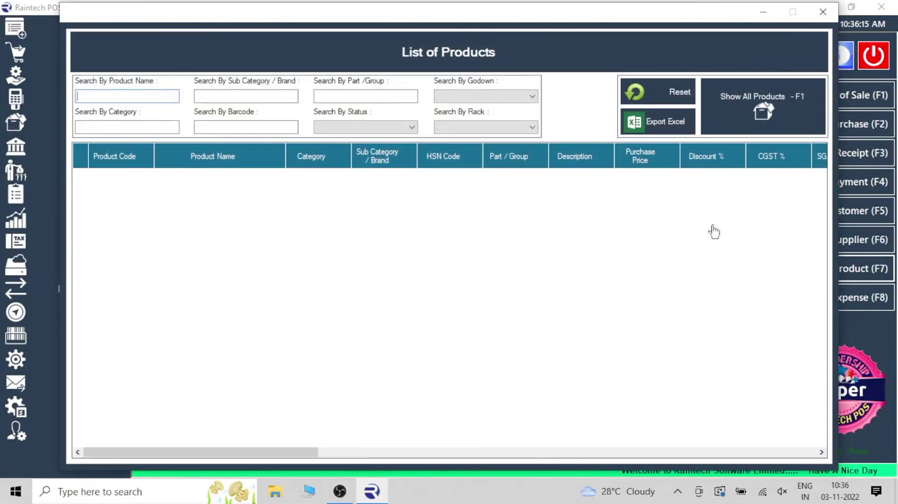
text(RODE)
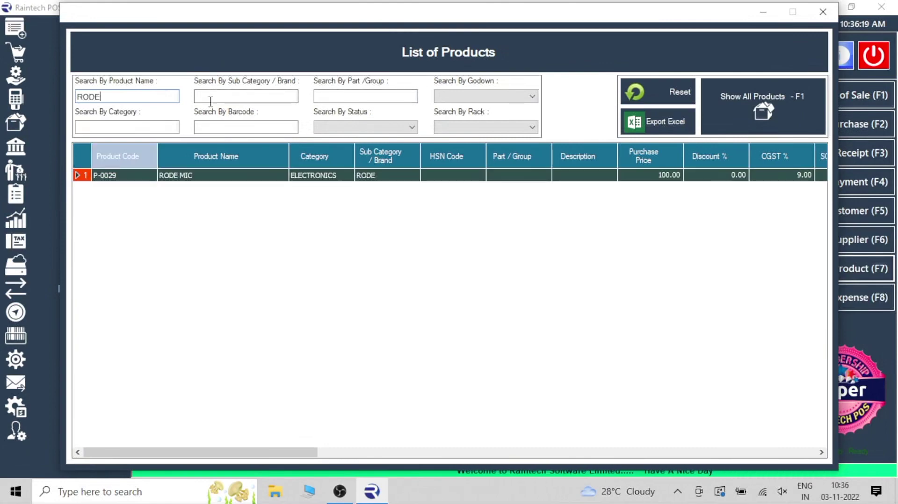
double_click(225, 175)
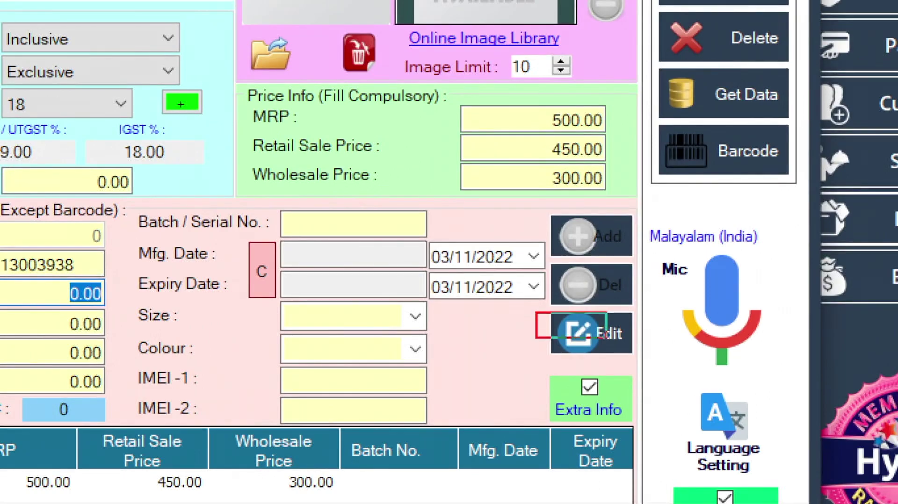
Edit RODE MIC's opening stock batch with purchase price 500, MRP 450 and retail price 300.
click(580, 333)
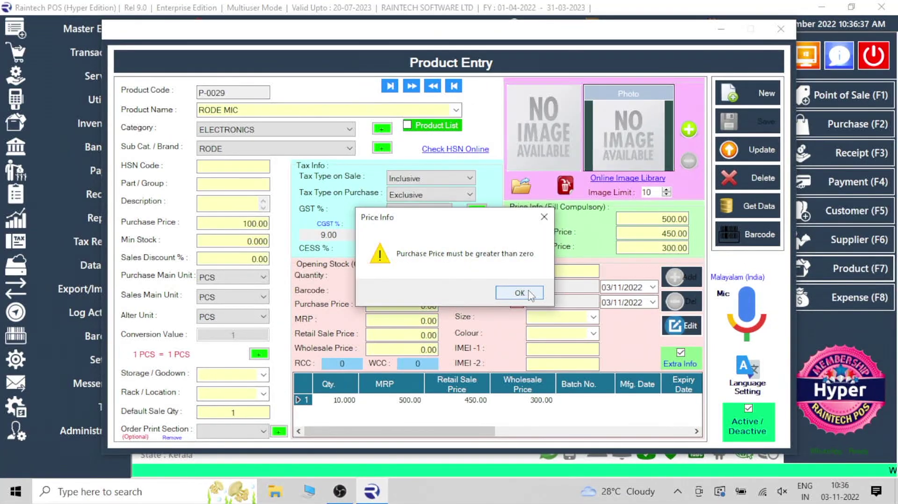
click(520, 293)
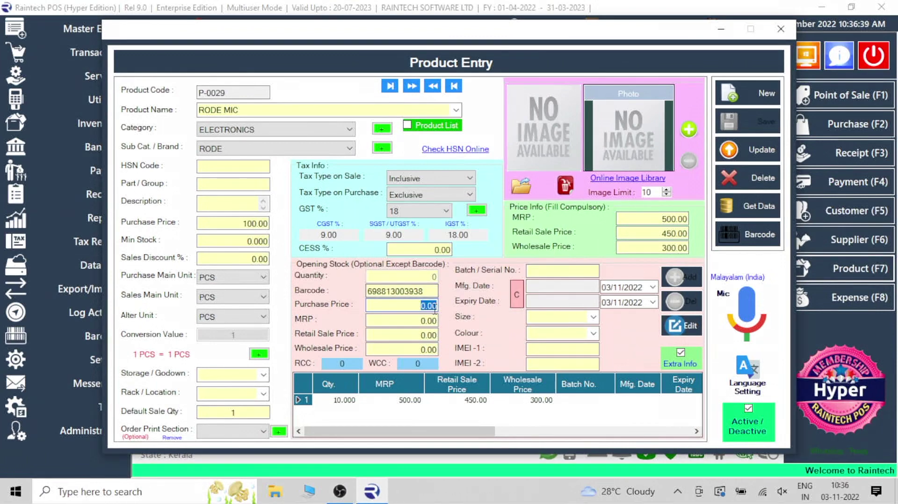
text(5)
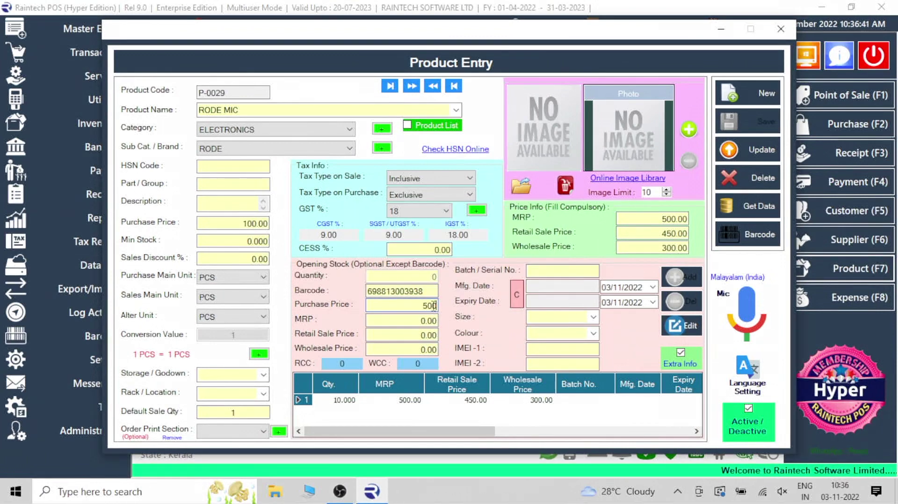
text(00)
key(Return)
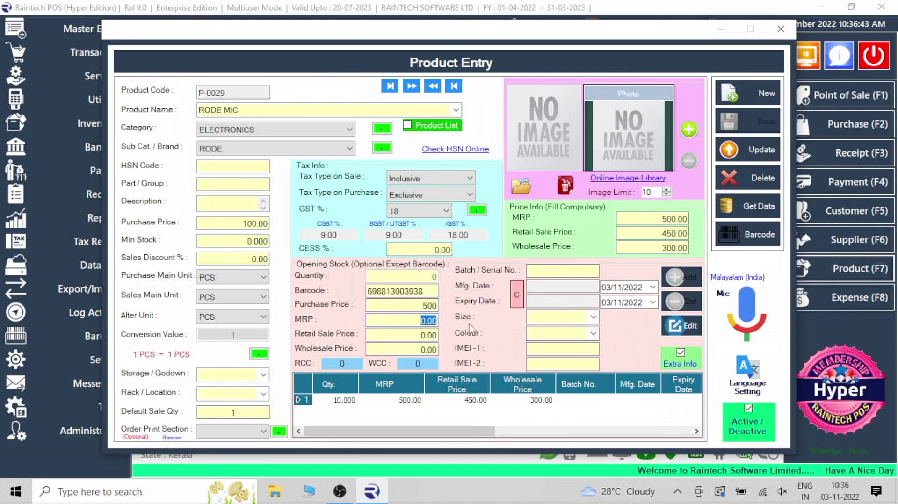
text(450)
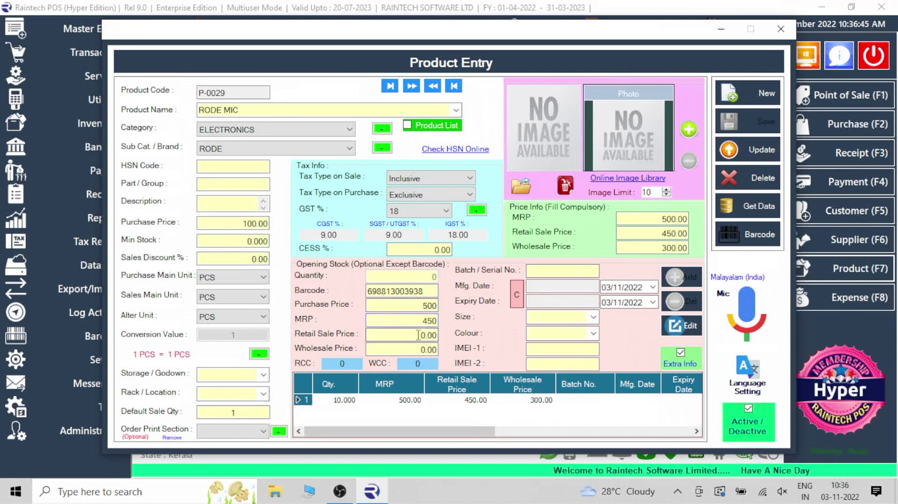
key(Return)
text(300)
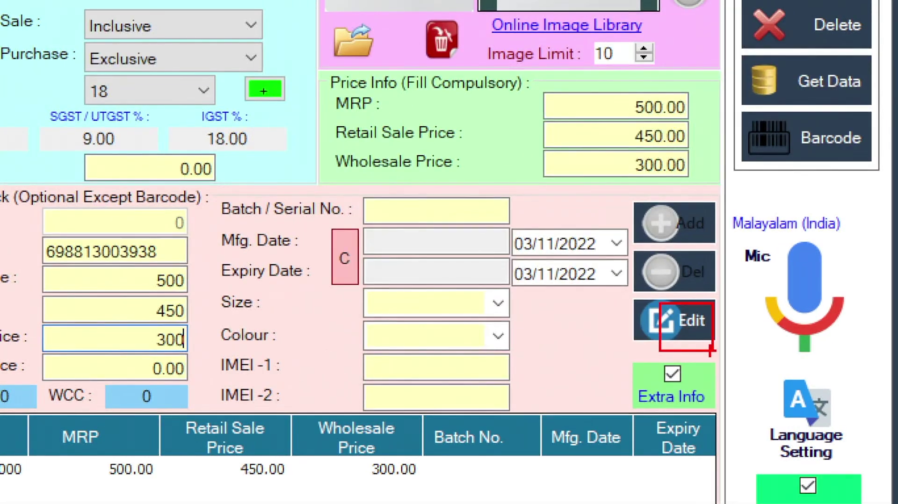
Apply the new prices to the batch row and update the RODE MIC product record.
click(676, 322)
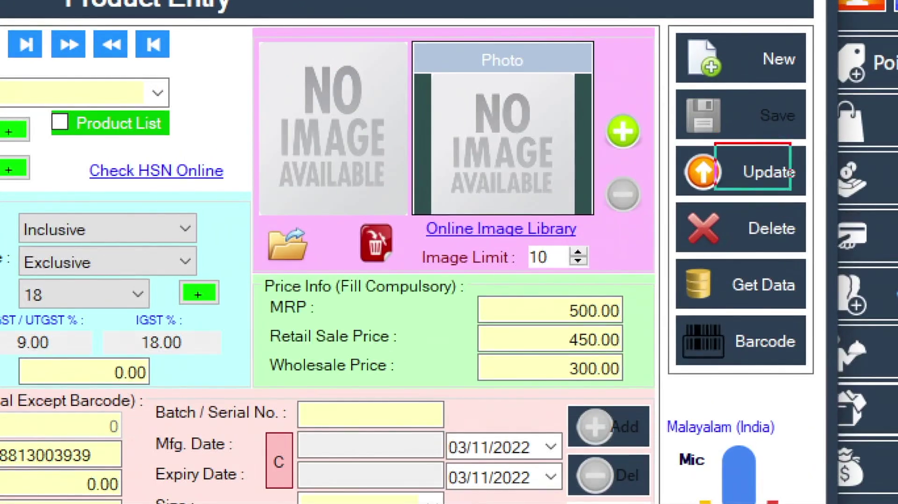
click(777, 172)
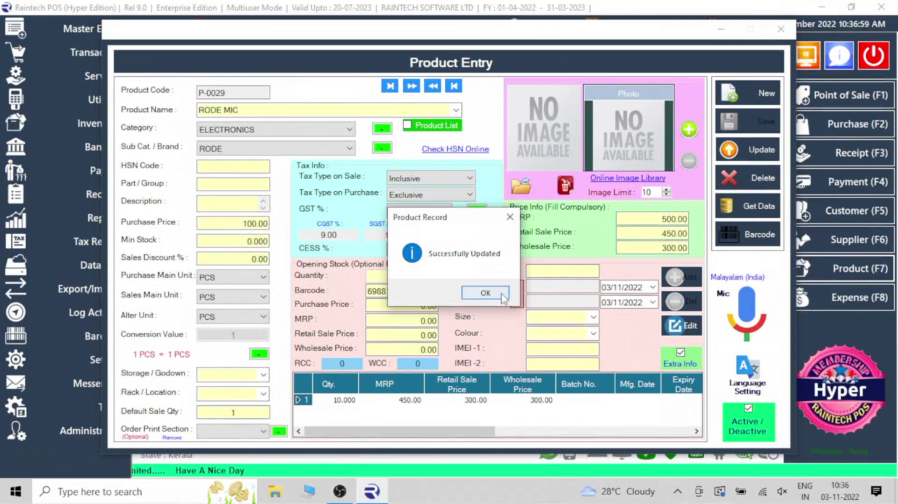
click(485, 293)
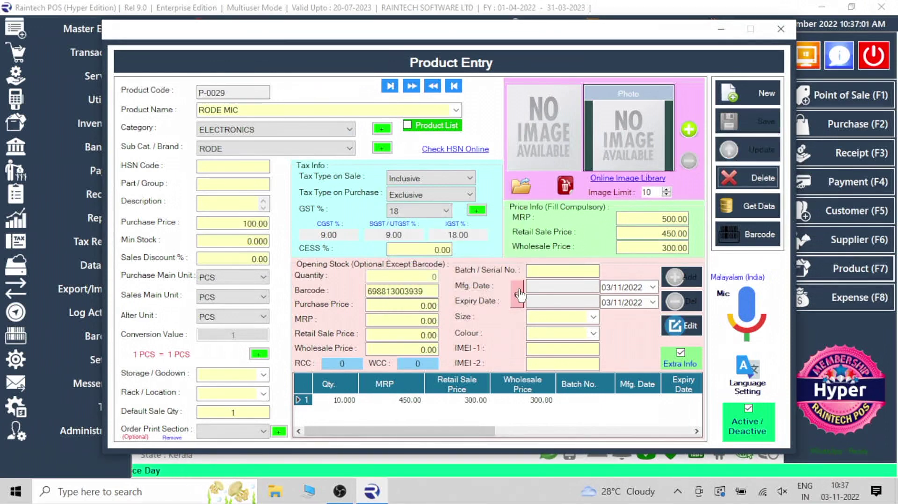
Start a POS bill for a walk-in cash customer and add the scanned RODE MIC.
click(781, 28)
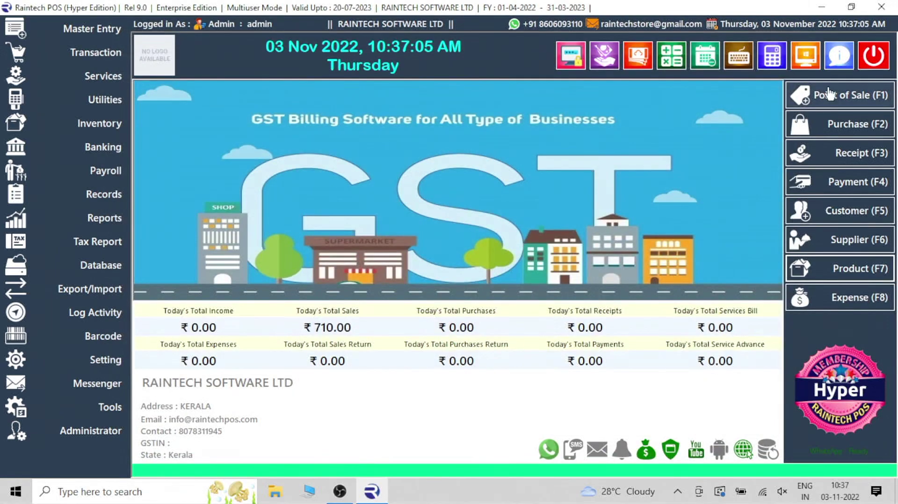
click(806, 93)
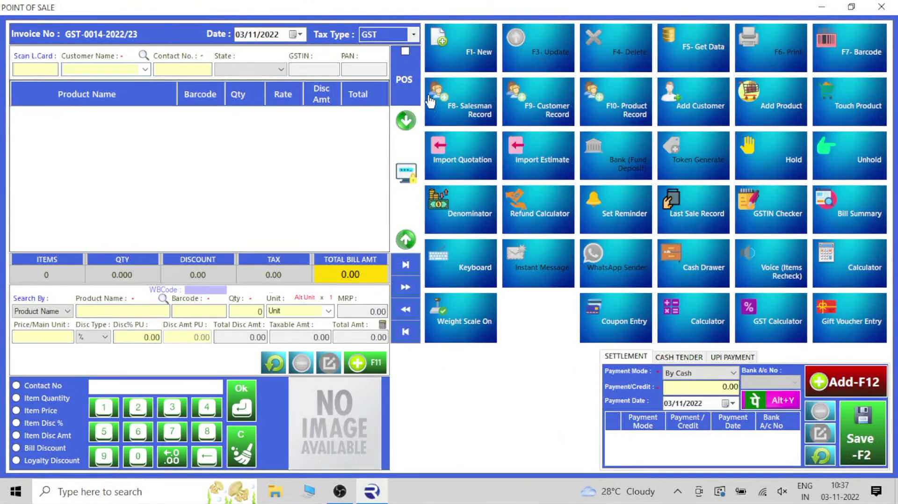
click(405, 51)
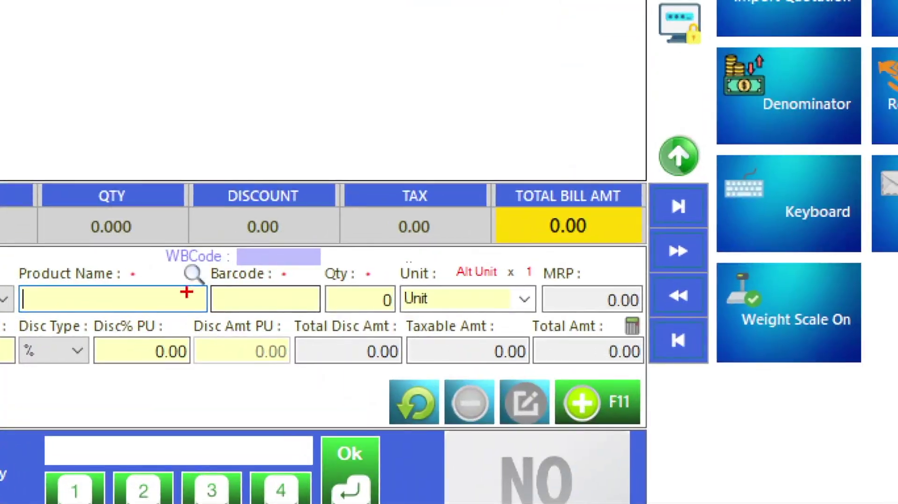
drag(206, 268, 267, 310)
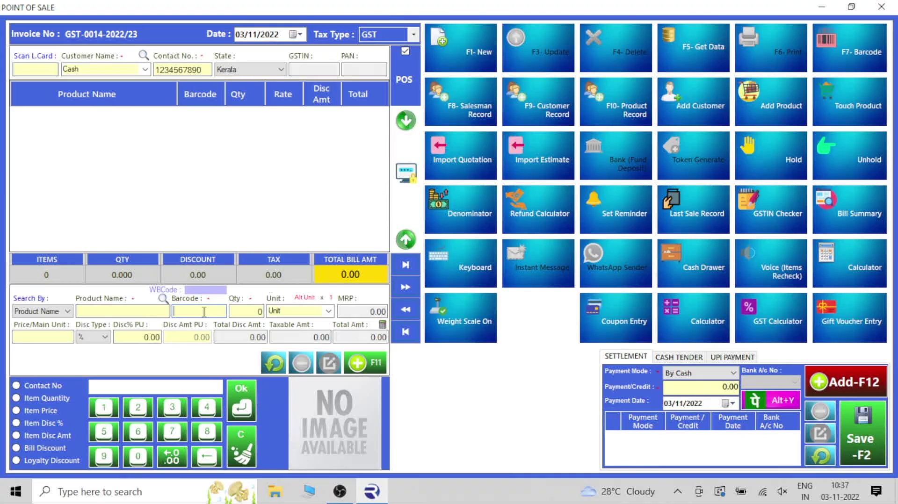
key(Return)
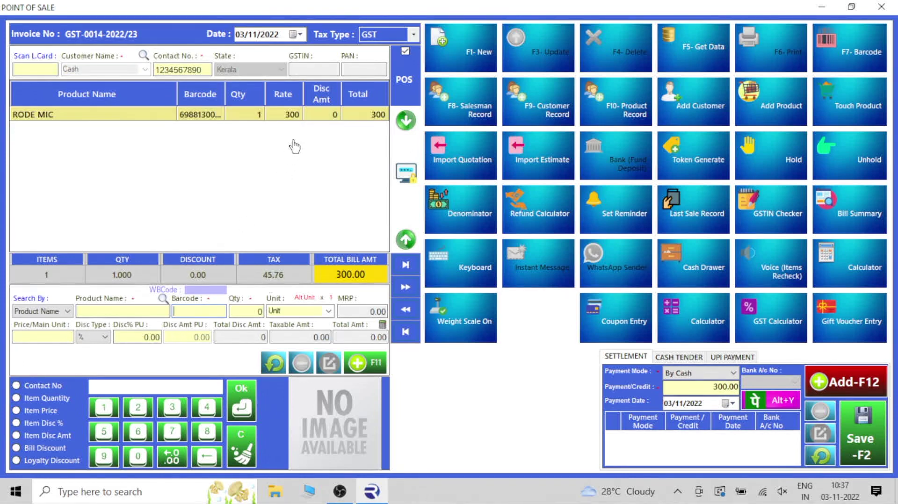
Start a new bill and add RODE MIC by barcode 69881300.
click(446, 65)
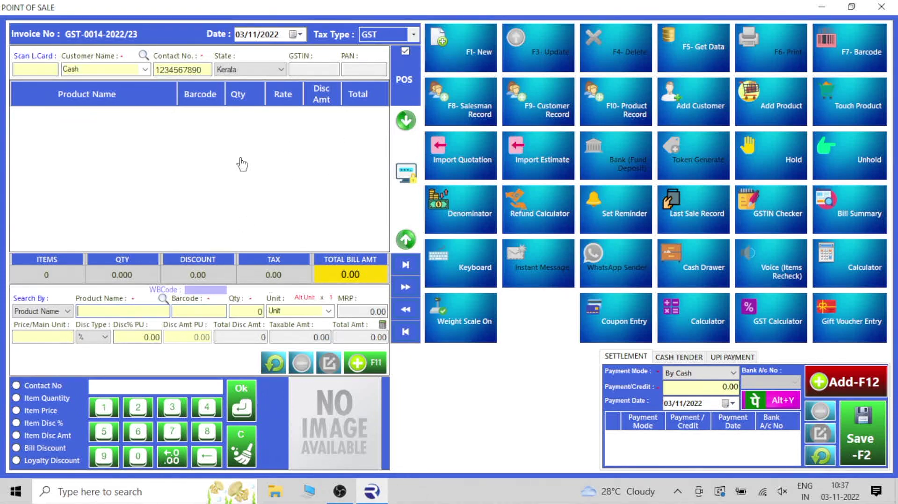
click(192, 312)
text(698813003938)
key(Return)
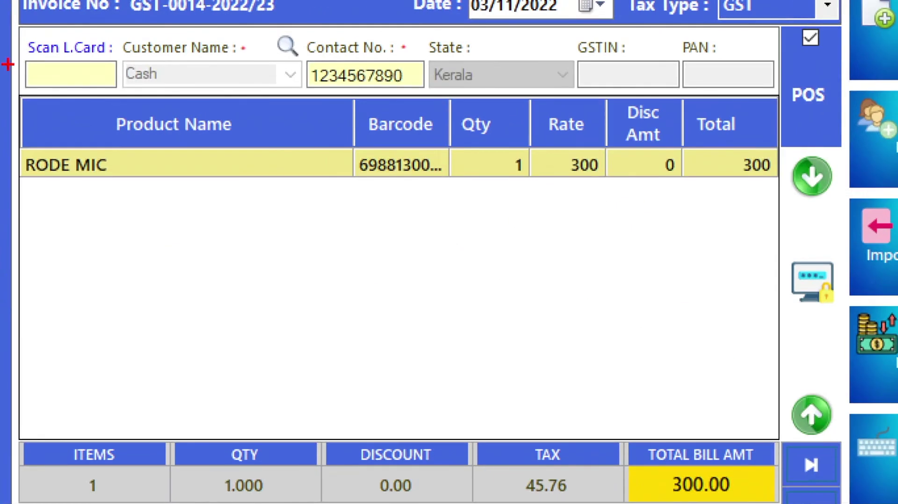
drag(3, 66, 111, 149)
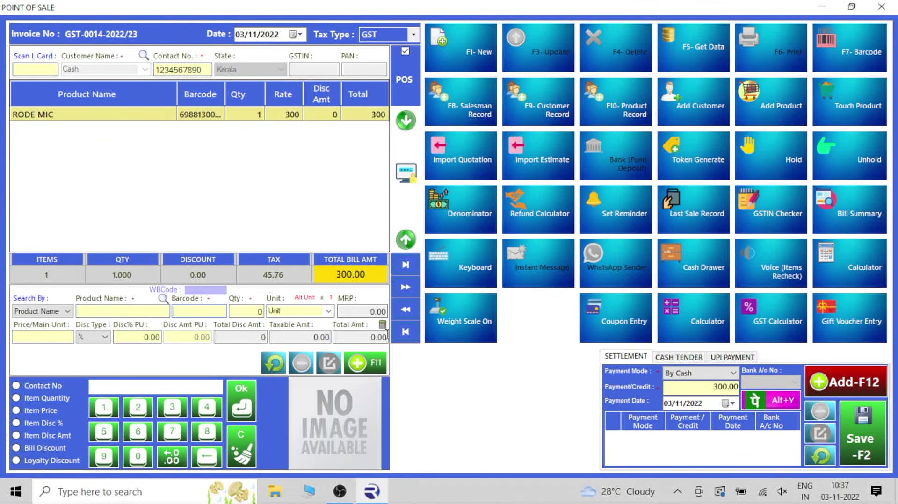
Record a 300.00 cash payment, save the invoice, and choose to print it.
click(849, 383)
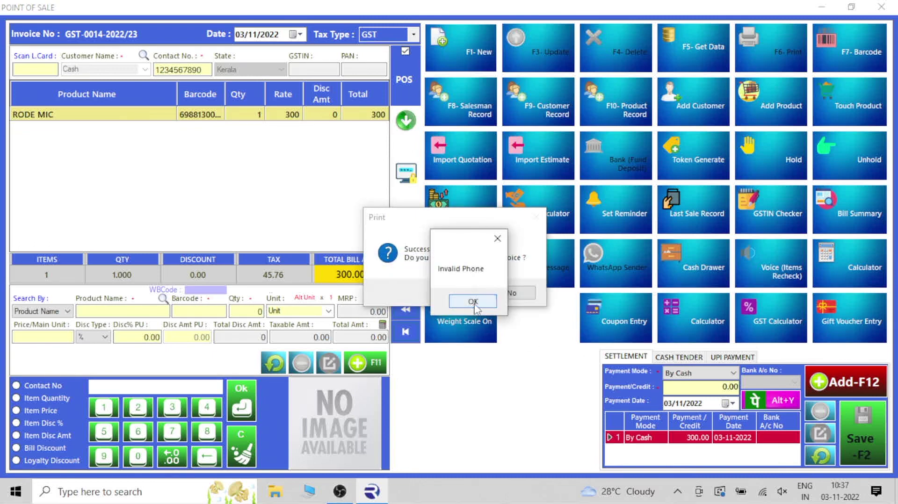
click(464, 298)
click(472, 293)
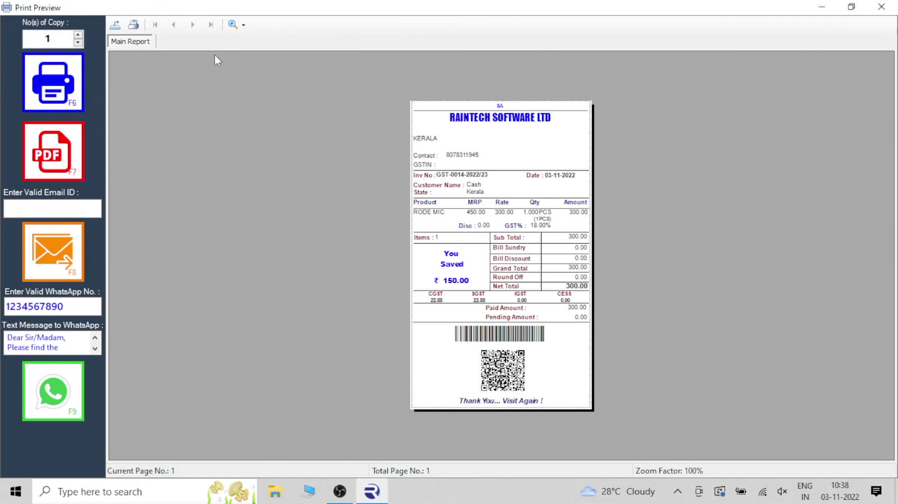
Zoom the receipt preview to 200% and scroll down through it.
click(234, 25)
click(269, 99)
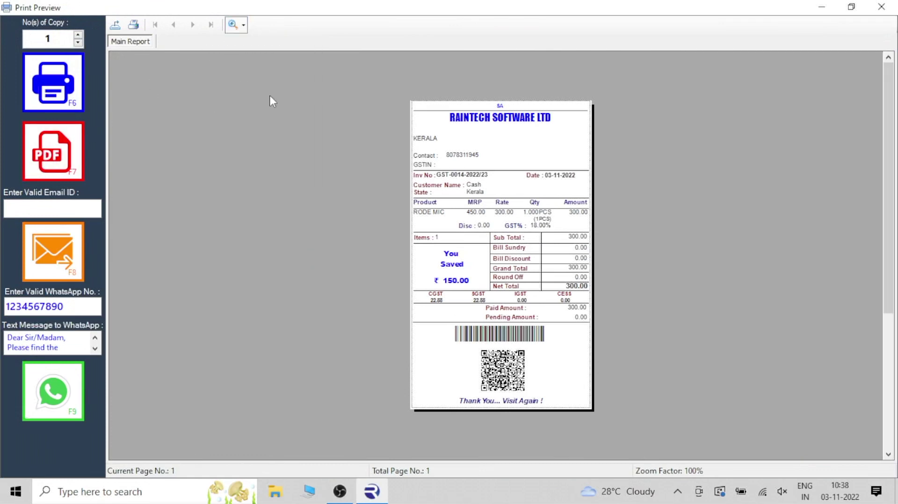
scroll(492, 347, down, 3)
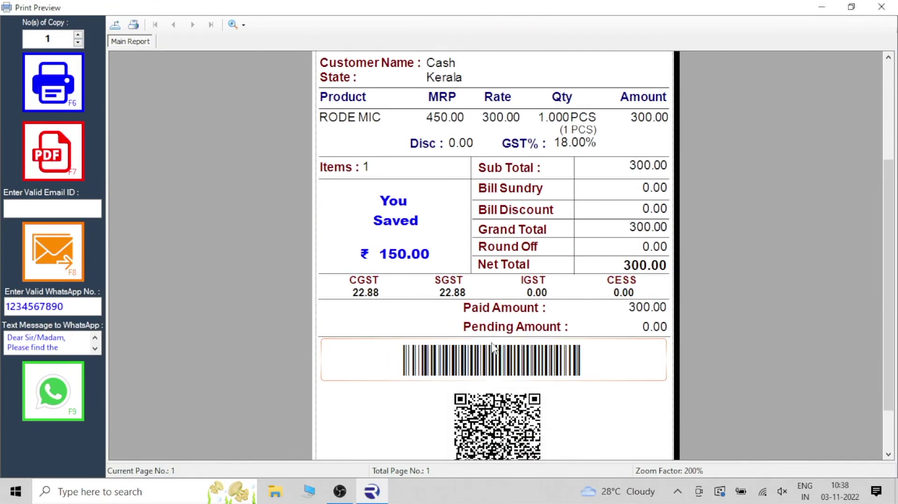